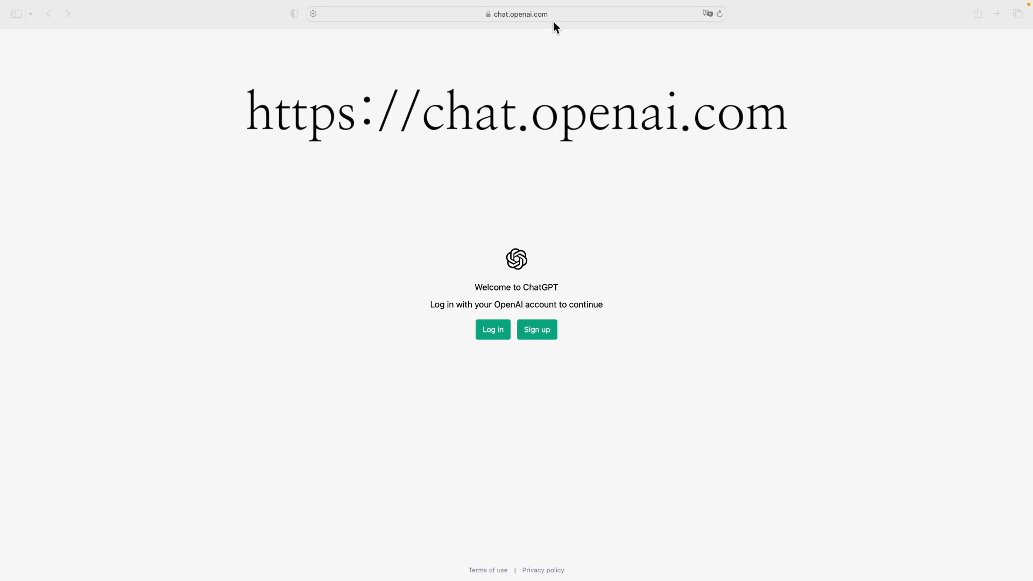
Step: Choose Sign up on the Welcome to ChatGPT page to create a new account
mouse_move(536, 2)
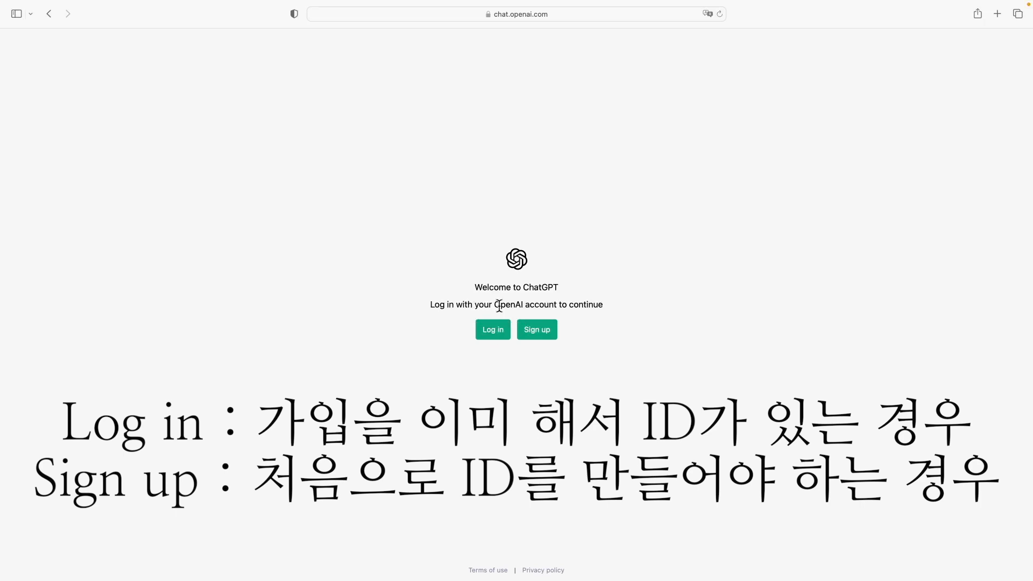
click(537, 330)
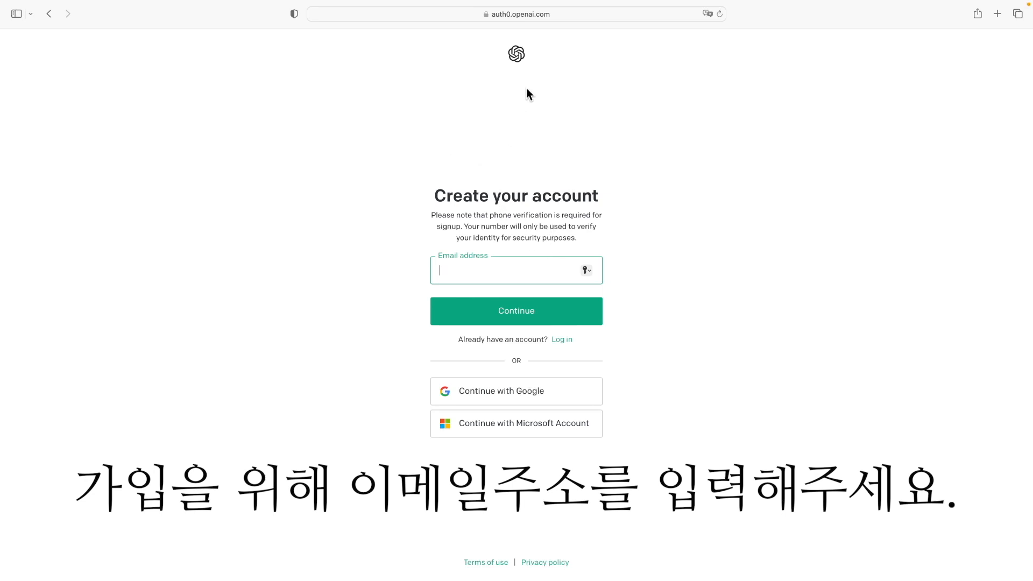
Step: Dismiss Safari's translate menu, submit the sign-up e-mail address, and accept the suggested strong password
click(708, 13)
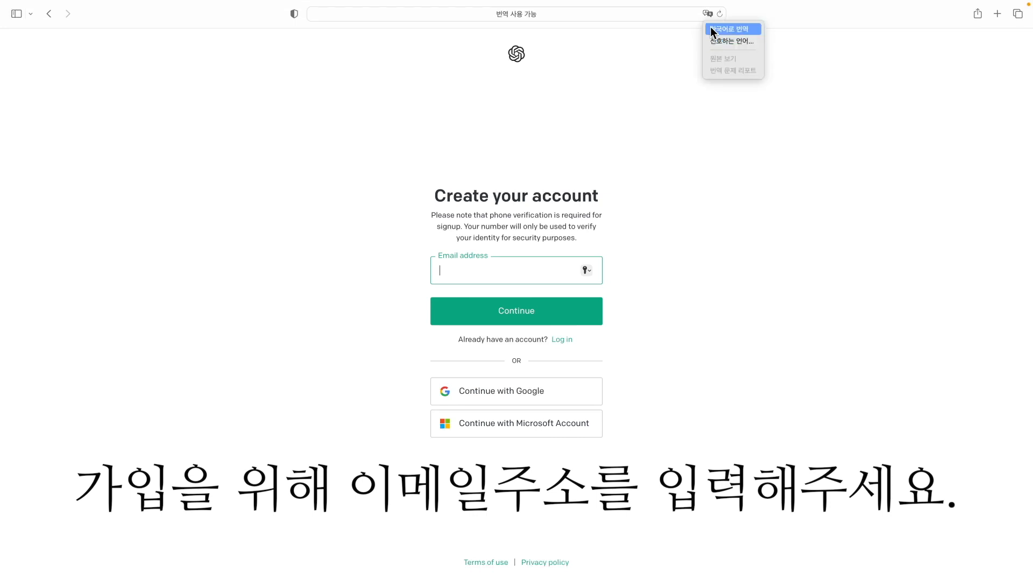
click(649, 75)
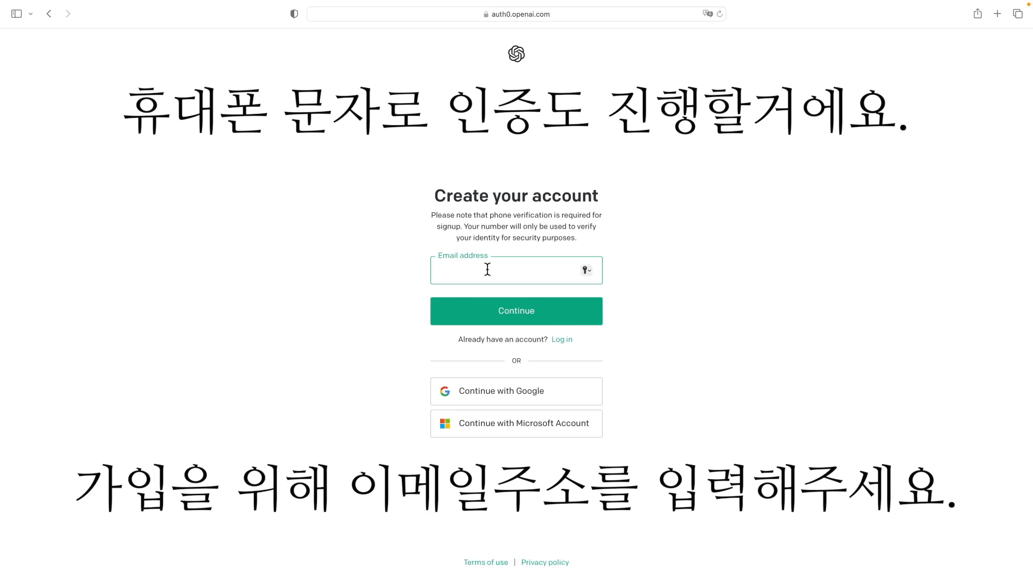
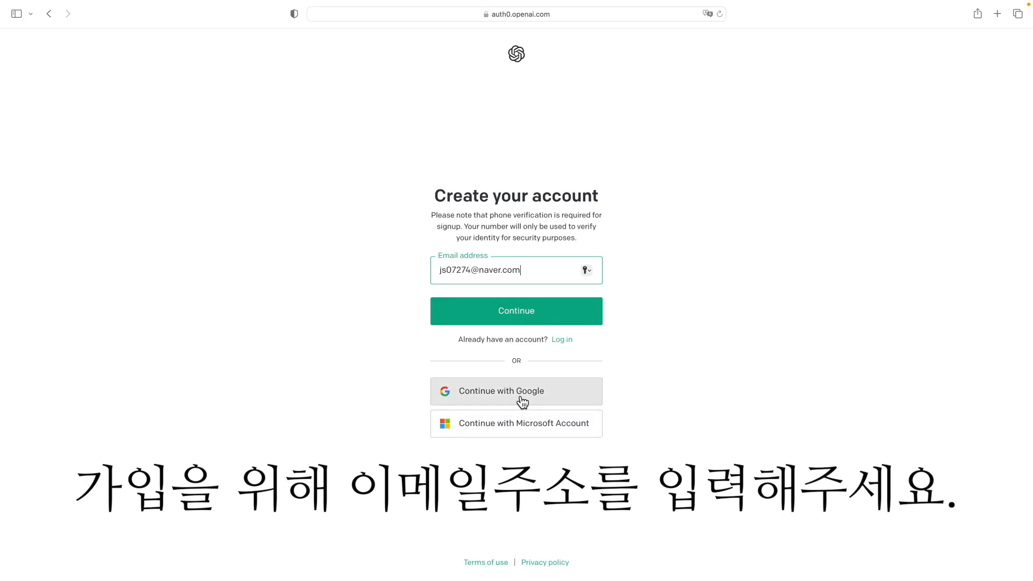
click(520, 311)
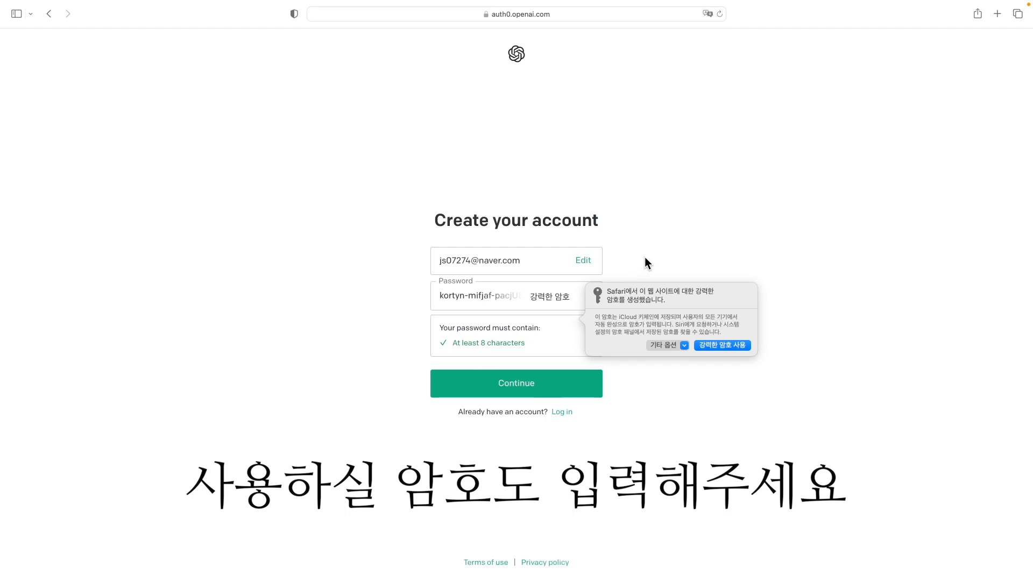
click(573, 278)
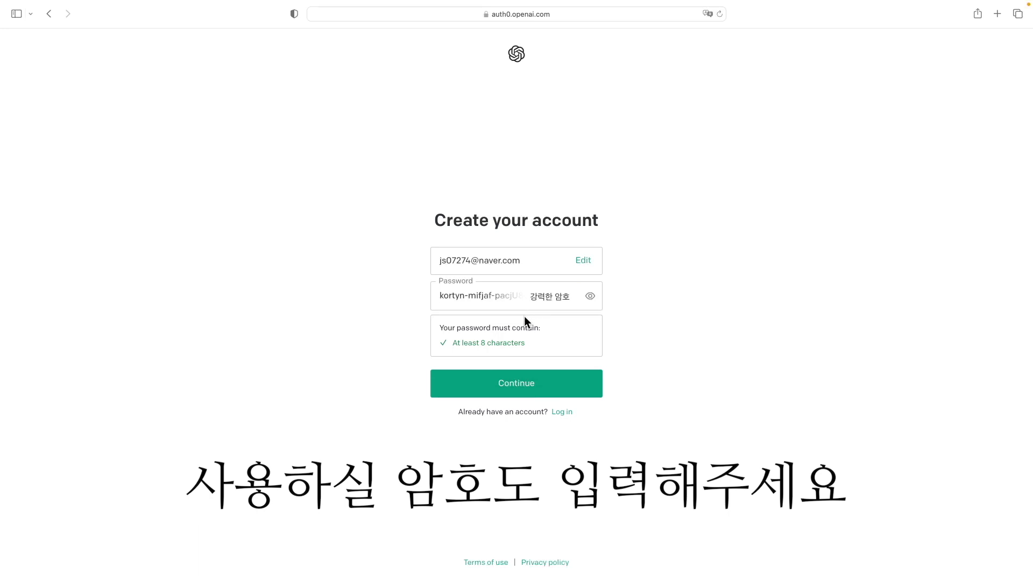
Step: Submit the new account's password to continue sign-up
click(514, 386)
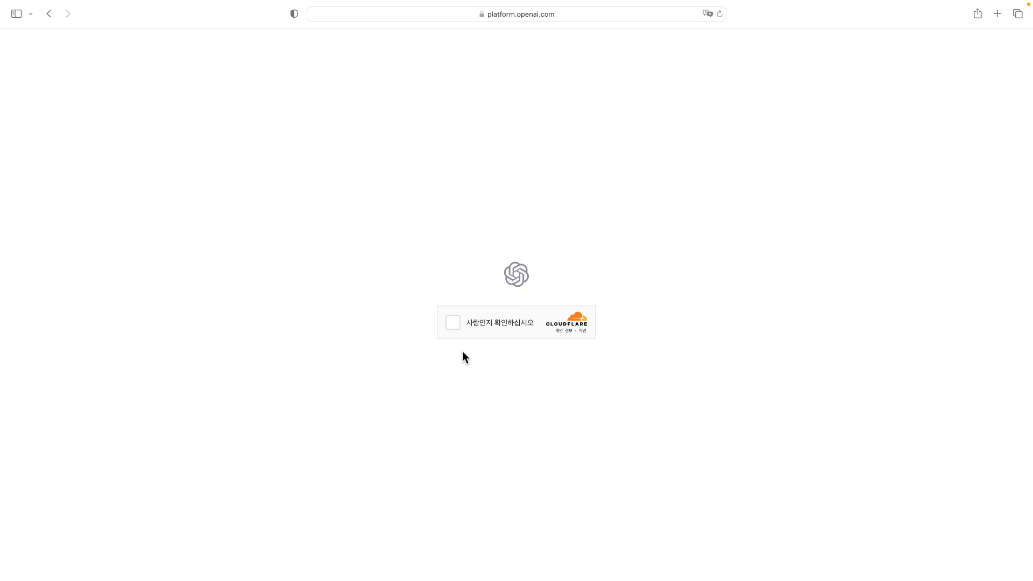
Step: Pass the Cloudflare human check, then open a new Safari tab
click(452, 324)
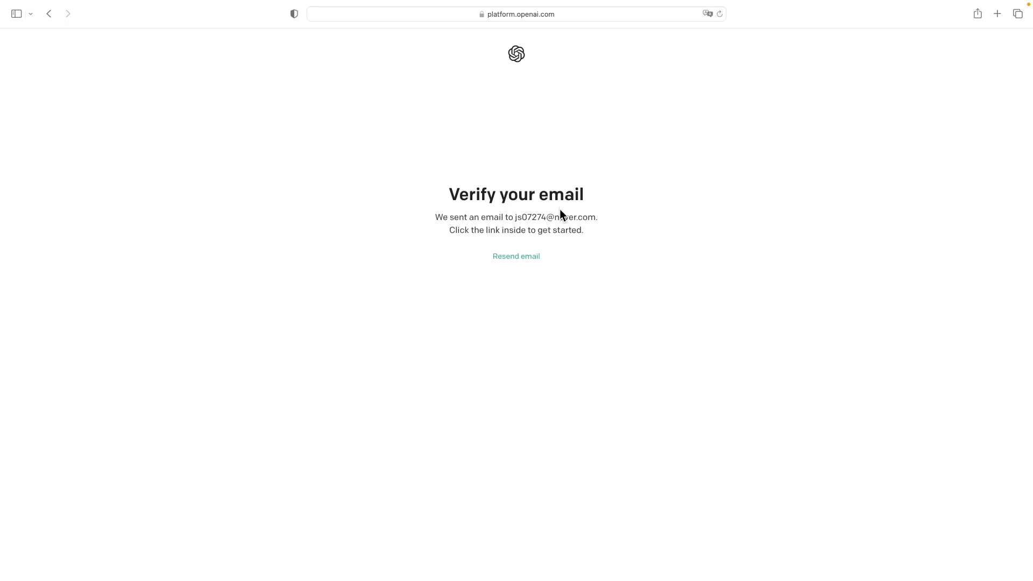
click(997, 14)
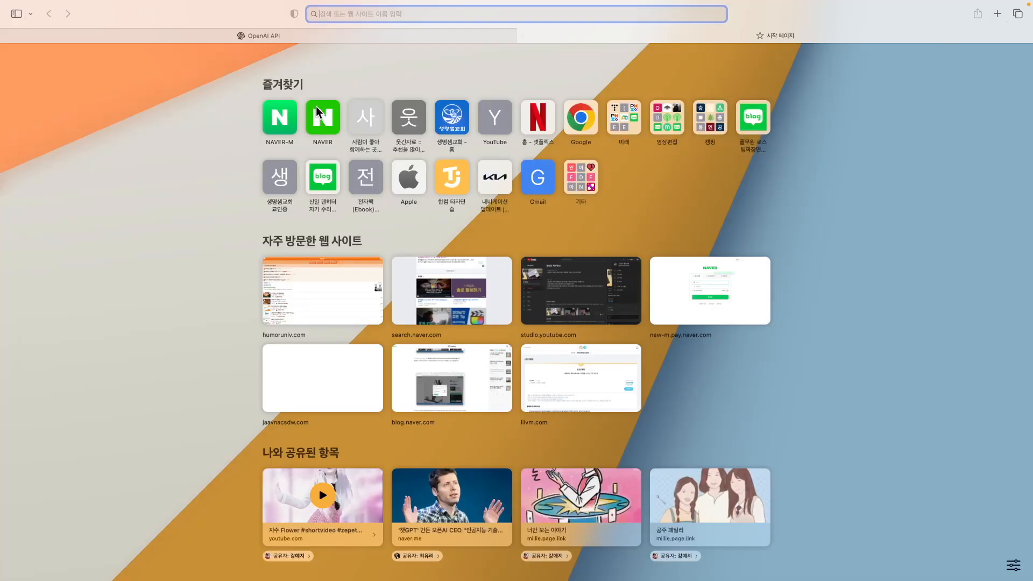
Step: Go to Naver Mail and verify the e-mail address from OpenAI's verification message
click(317, 109)
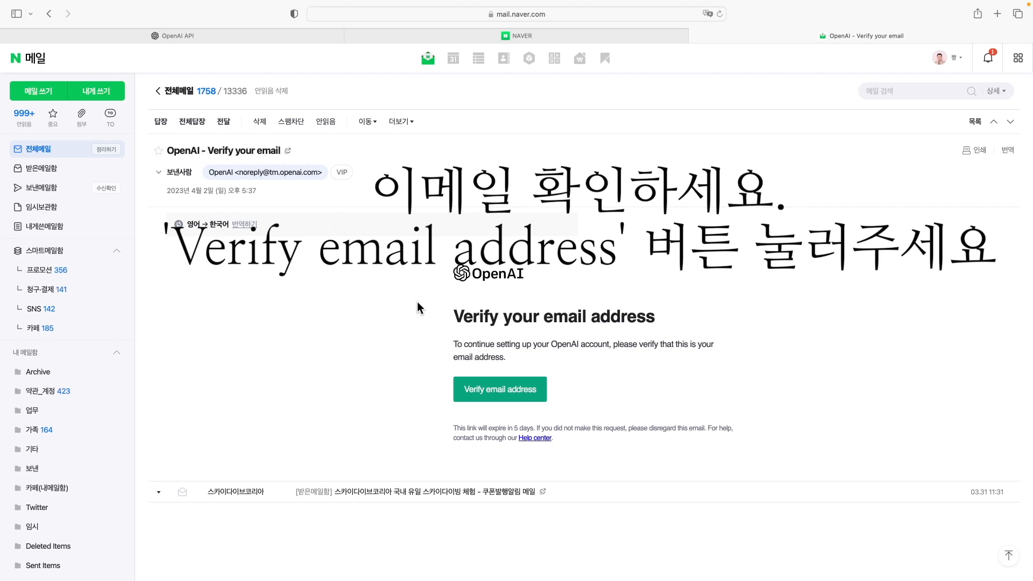
click(500, 396)
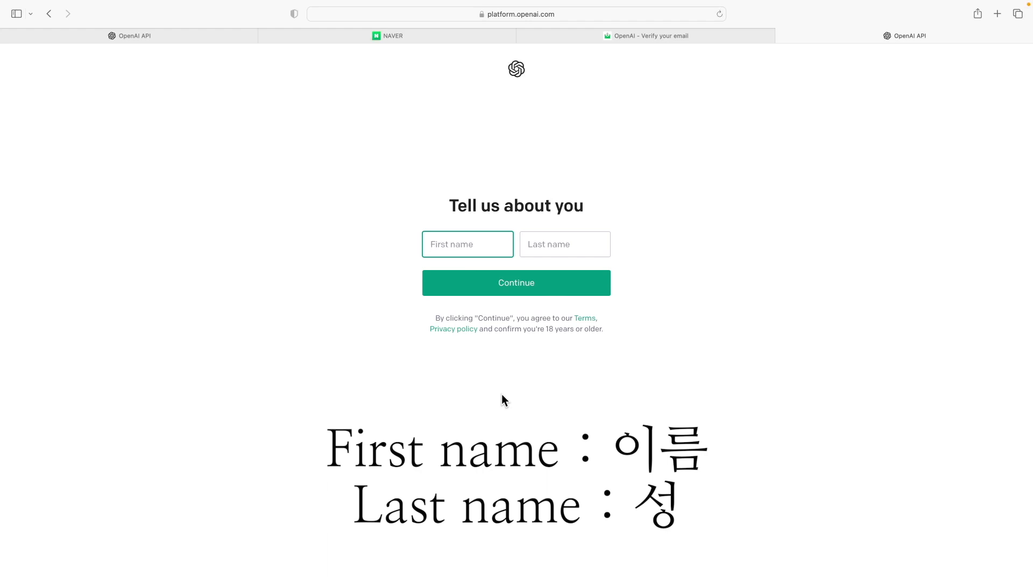
Step: Enter the account holder's first and last name and submit the name form
key(Tab)
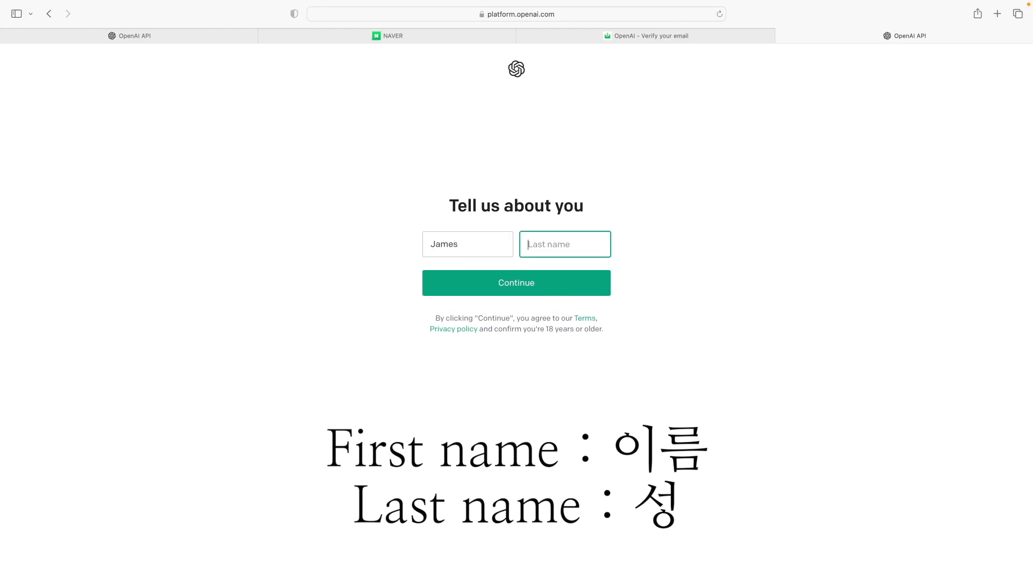
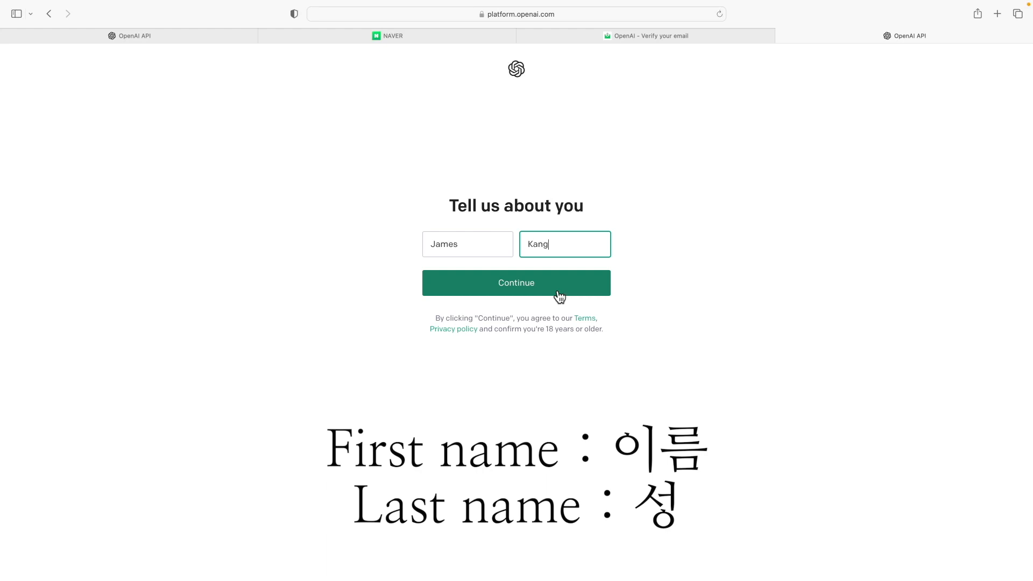
click(532, 291)
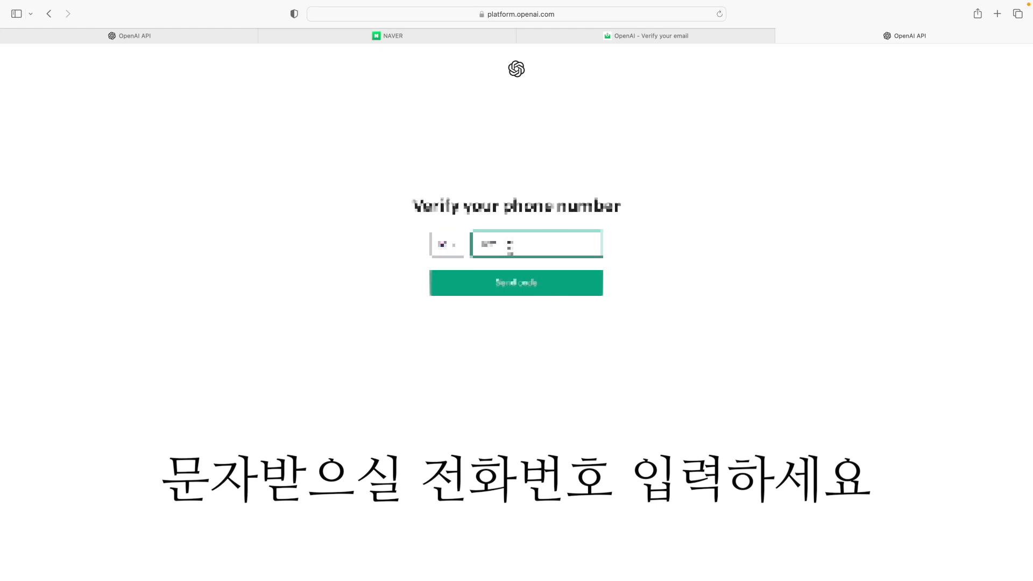
Step: Enter the phone number and request a texted verification code
text(•••••)
click(513, 293)
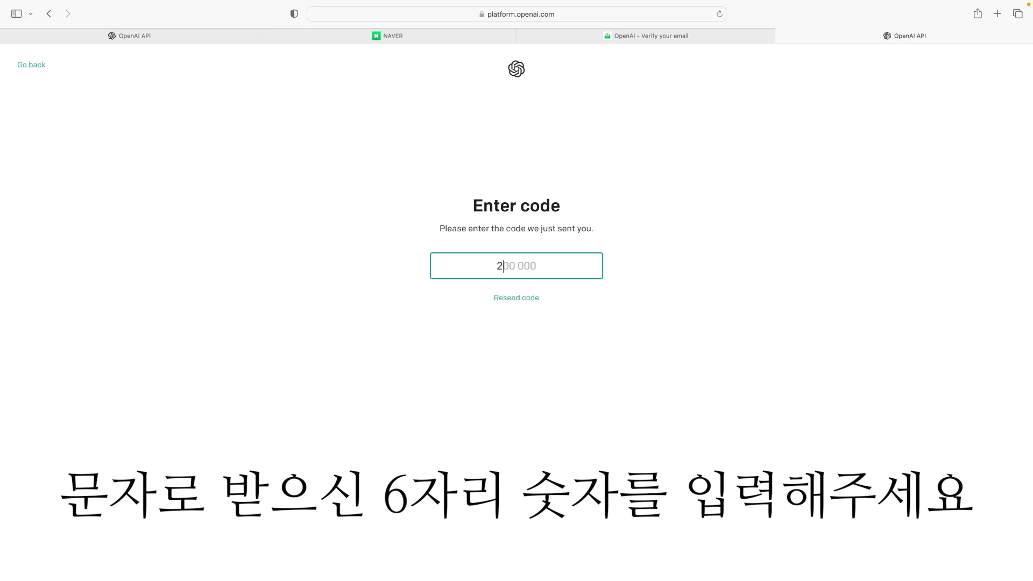
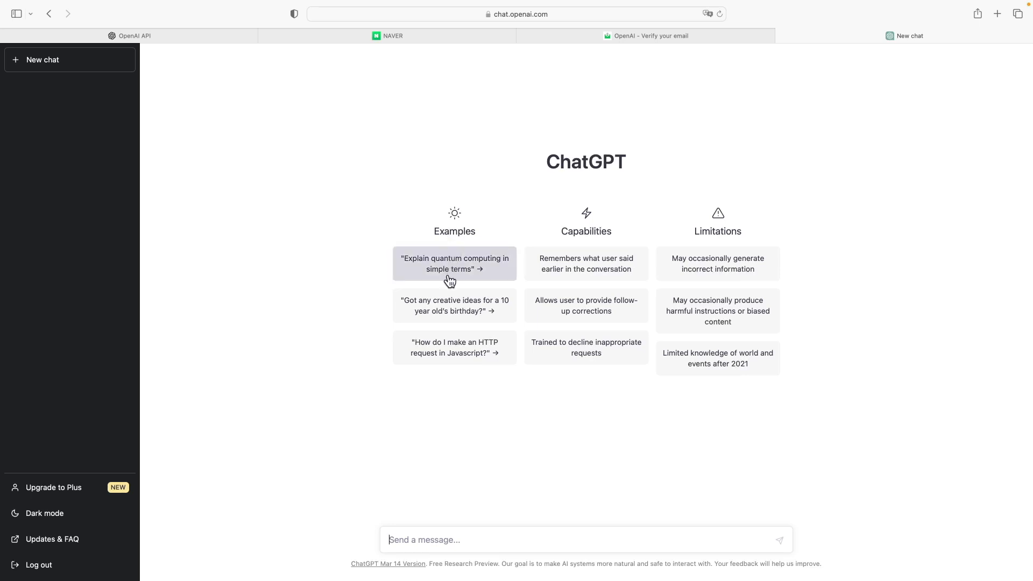
Step: Translate the ChatGPT new-chat page into Korean with Safari's 한국어로 번역 option
click(709, 15)
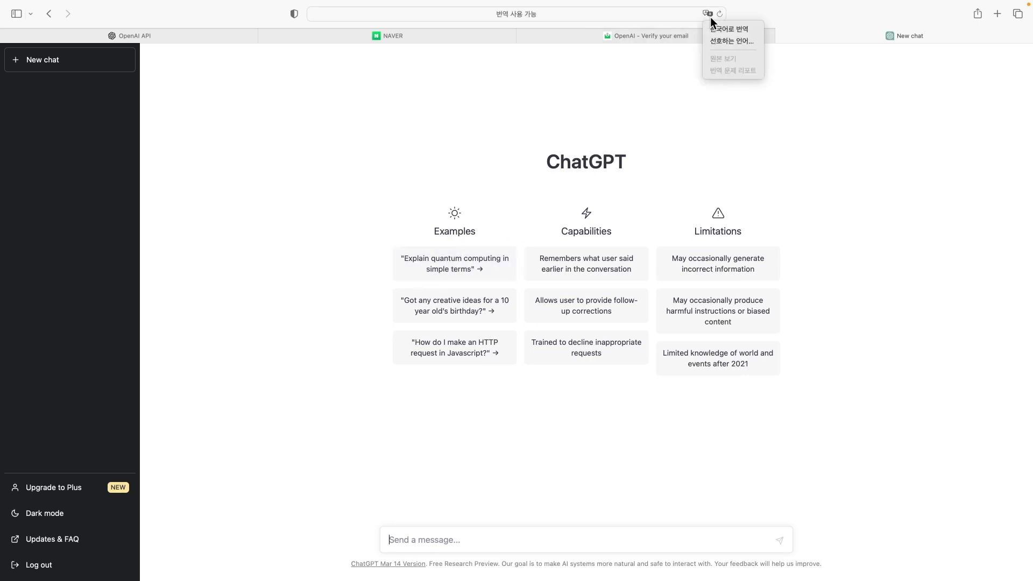
click(715, 30)
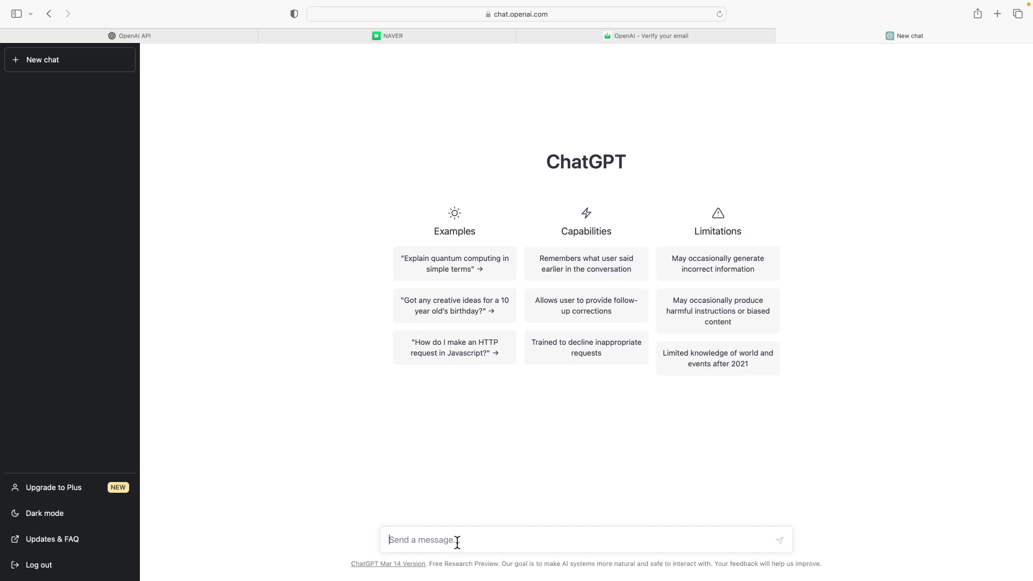
Step: Type a character in the message box and delete it, leaving the box empty
text(위)
key(BackSpace)
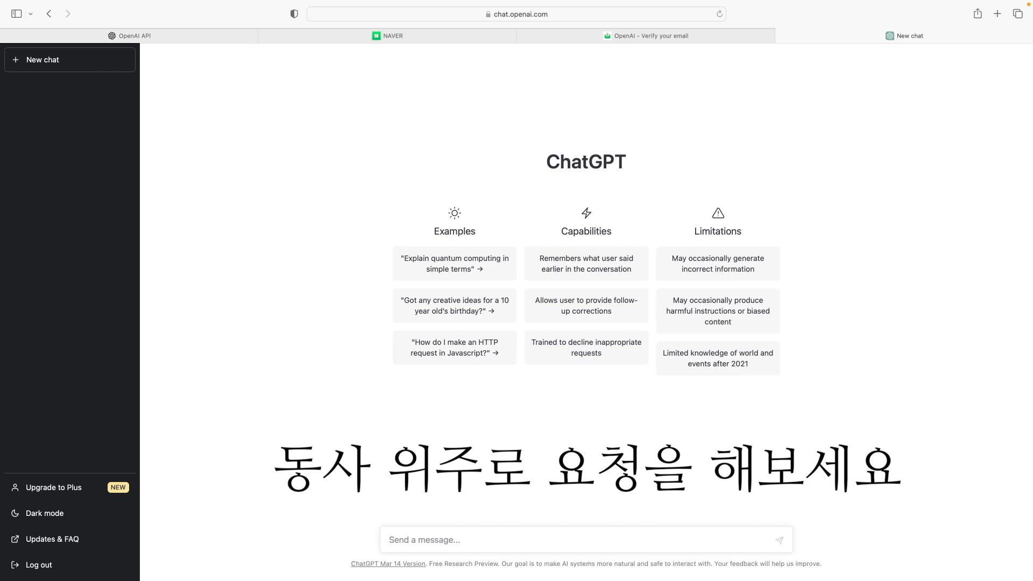
Step: Ask in Korean how to throw a memorable party for the 11-year-old granddaughter's birthday tomorrow
text(내 손녀)
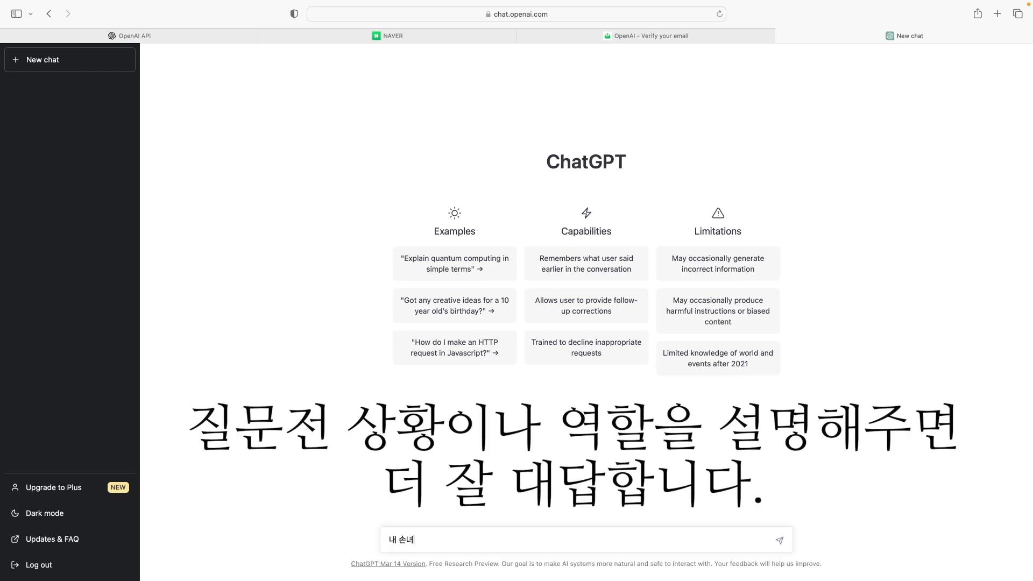
text(딸은 11사)
text(ㄹ이고)
text( 시)
key(BackSpace)
text(내일이 생일이야. 나는)
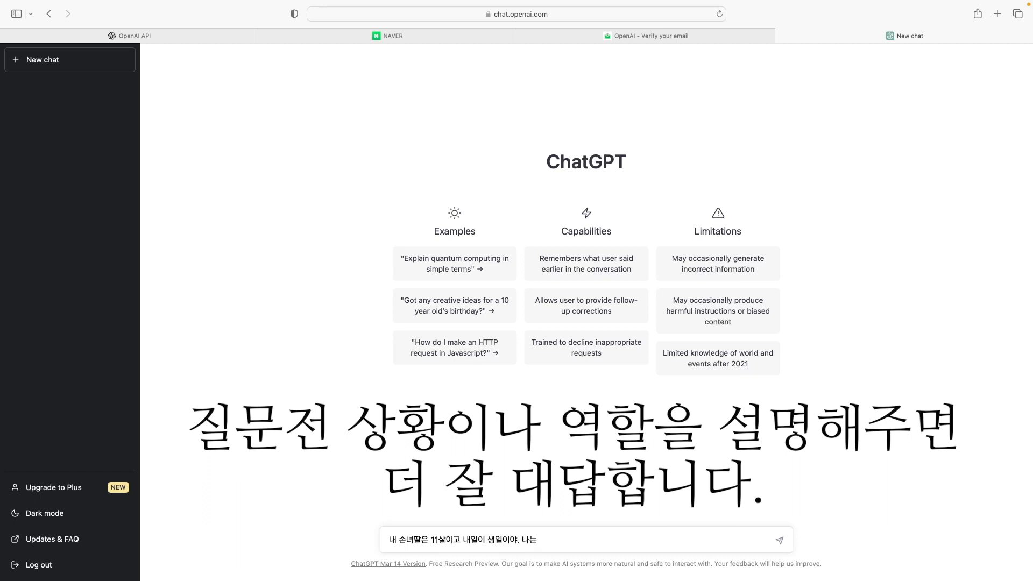
text( 생일을 맞아 좋은)
key(BackSpace)
key(BackSpace)
key(BackSpace)
key(BackSpace)
text(기억에 남는 파티를 해)
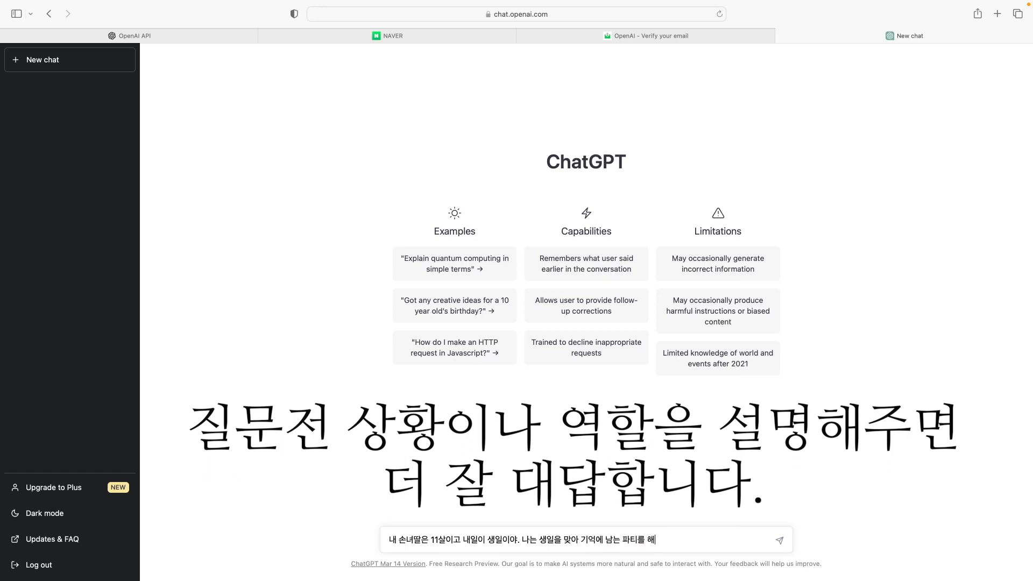
text(줄려고 해.)
click(780, 536)
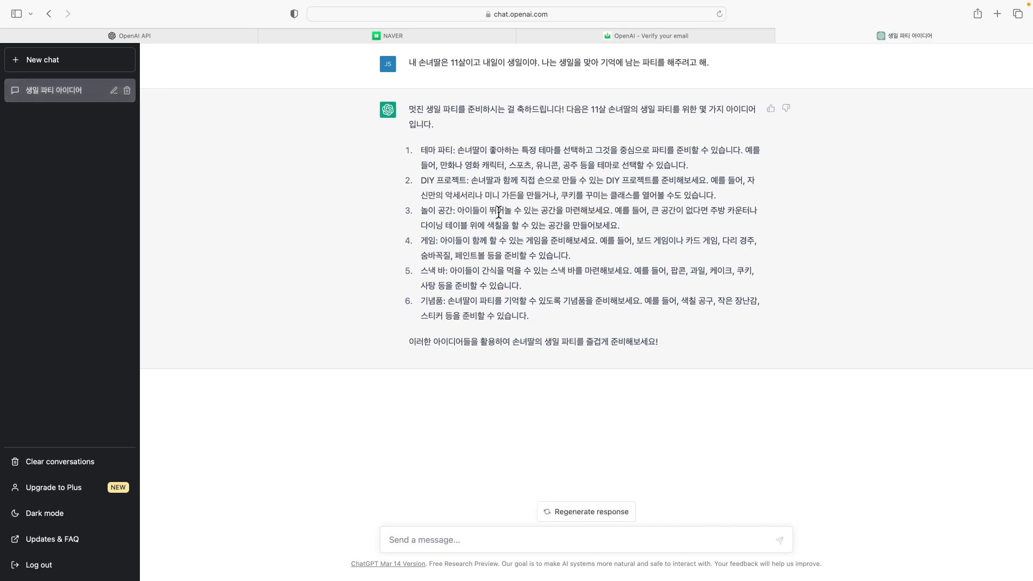
Step: Ask in Korean which birthday gifts an 11-year-old upper-elementary granddaughter would enjoy
click(430, 537)
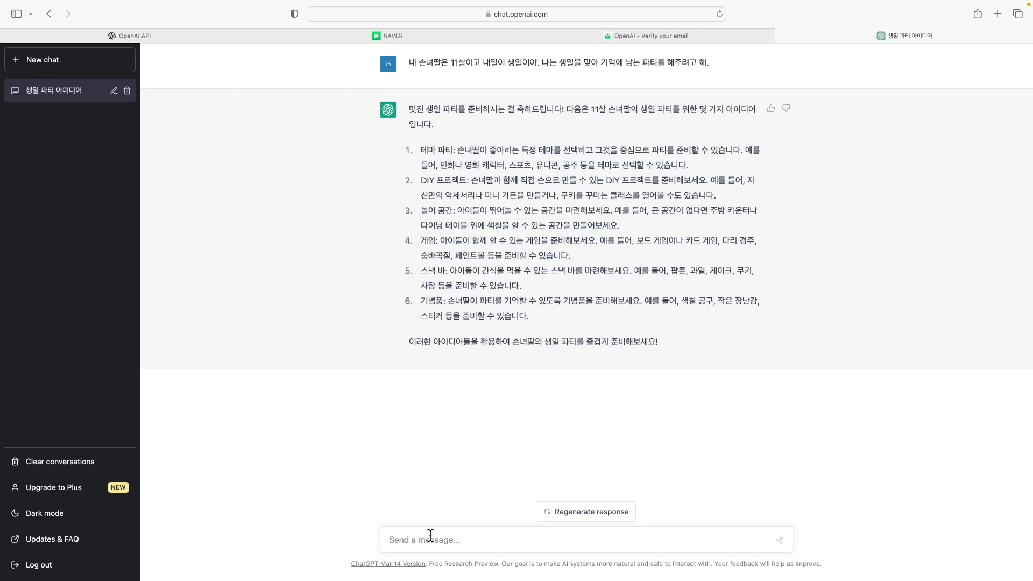
text(이)
key(BackSpace)
text(11살 손녀딸이 어떤 생일 선물을 좋아할까? )
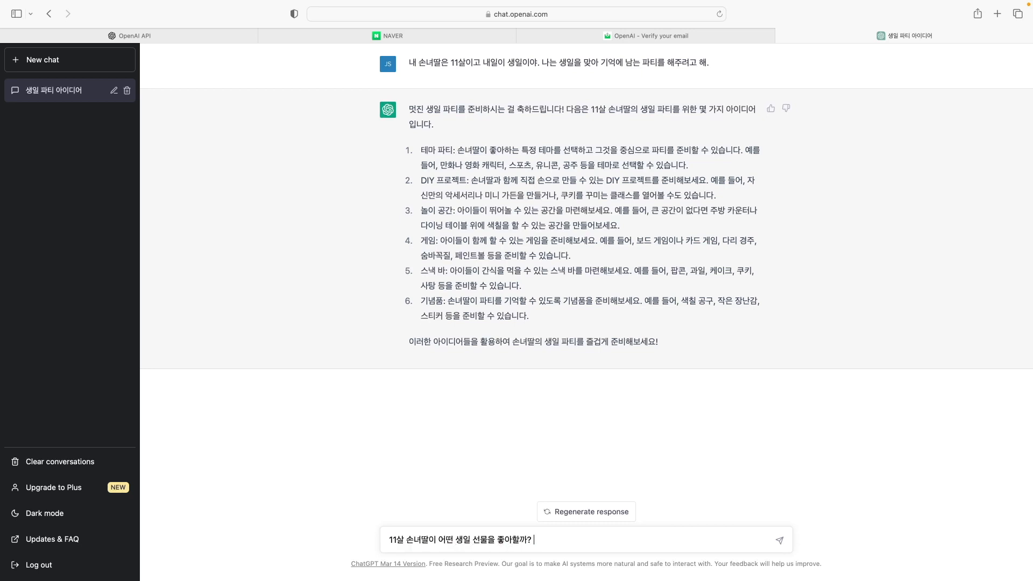
text(초등학교 고하)
text(ㄱ년이 좋아핣)
text(만한 선물을 추천해줘.)
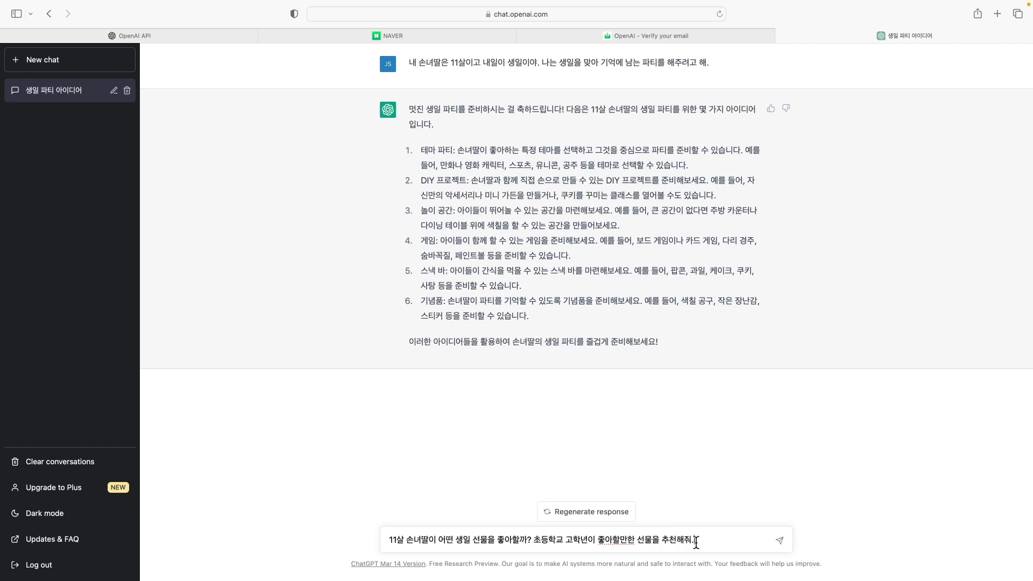
click(777, 542)
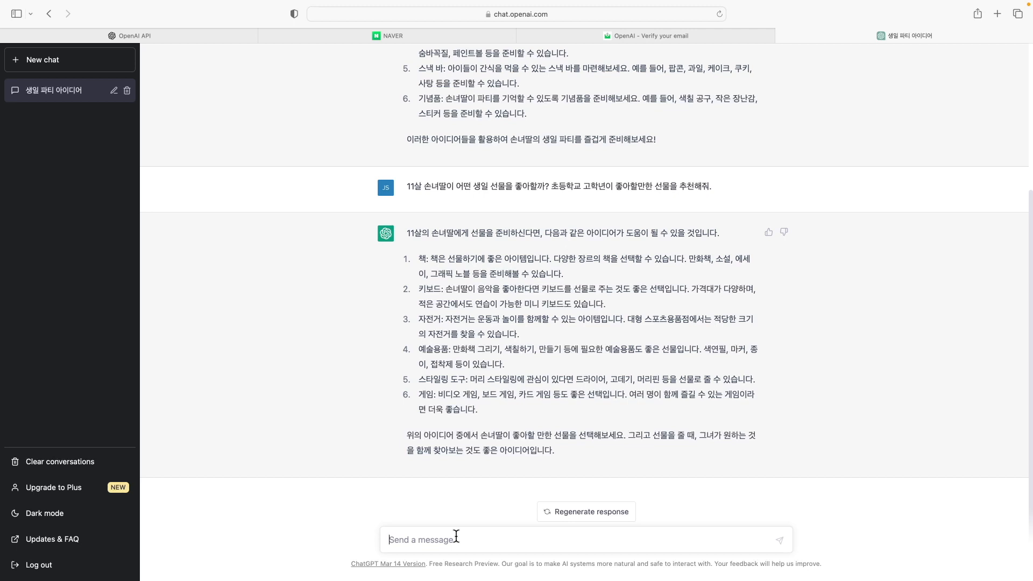
Step: Ask which hair-styling tool suits the granddaughter who loves styling her hair, then begin the 고데기 safety question
text(머리 스타일링에 관심이 많은데)
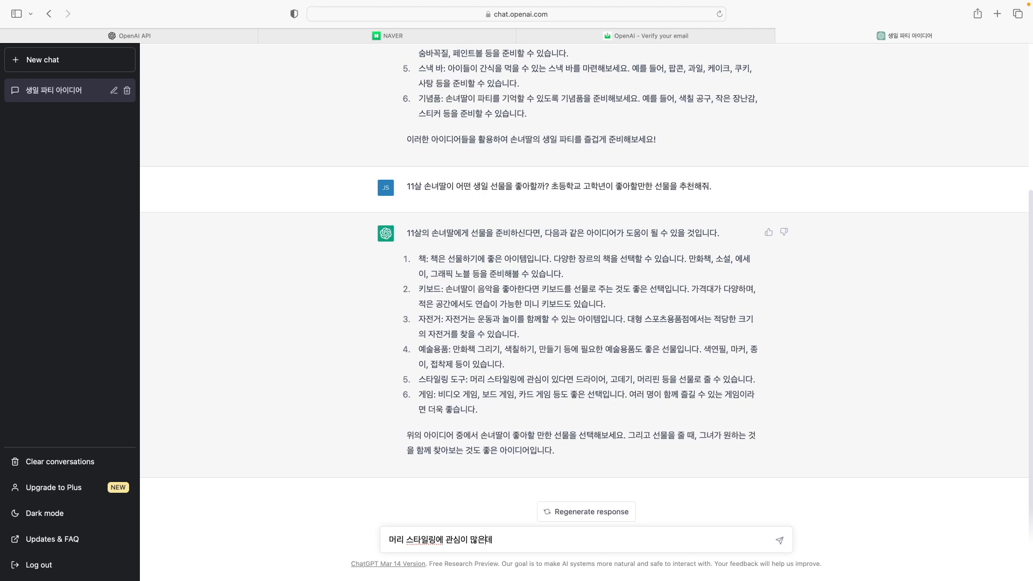
key(Left)
key(Left)
key(Left)
key(Left)
key(Left)
key(Left)
key(Left)
key(Left)
key(Left)
key(Left)
key(Left)
key(Left)
key(Left)
key(Left)
key(Left)
text(우리 손녀는)
key(Right)
key(Right)
key(Right)
key(Right)
key(Right)
key(Right)
key(Right)
key(Right)
key(Right)
key(Right)
key(Right)
key(Right)
key(Right)
key(Right)
key(Right)
key(Right)
text(스타일리)
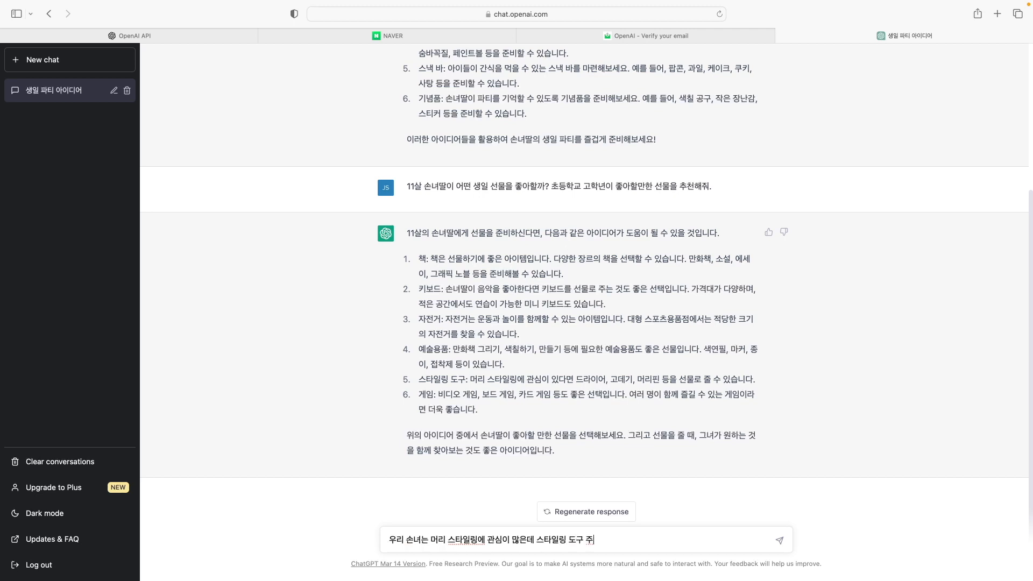
text(나만 고른다면 어떤게 좋의)
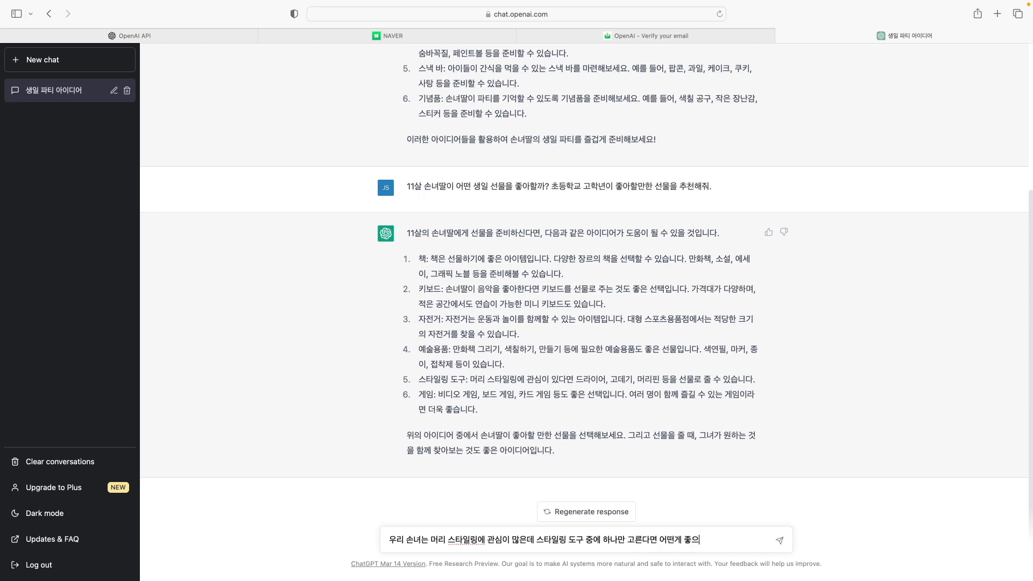
text(?)
key(Return)
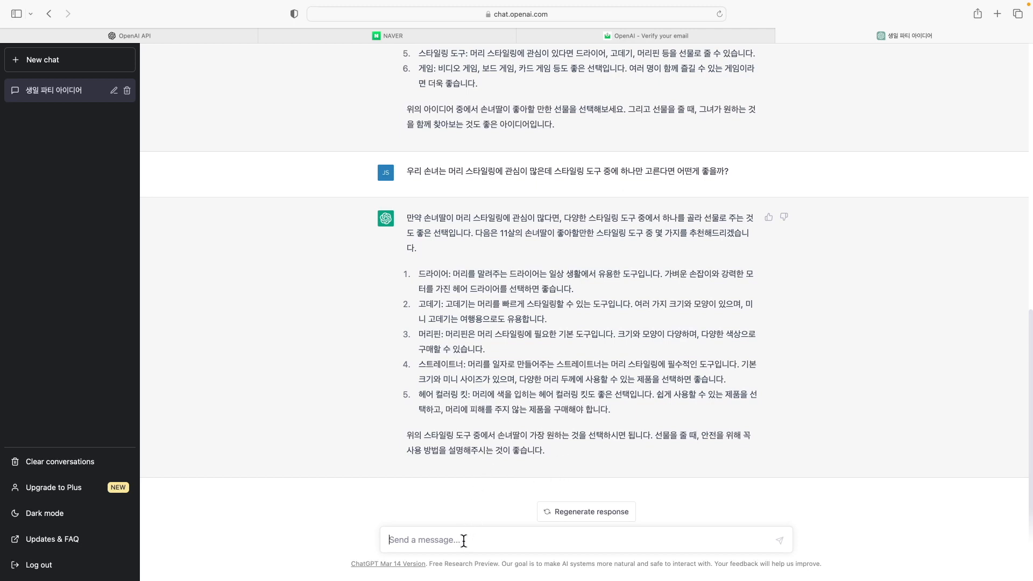
text(고데기를 사주려고 하는데 안전을 위해 어떻게 사용하는지 사용방법을 알려줘)
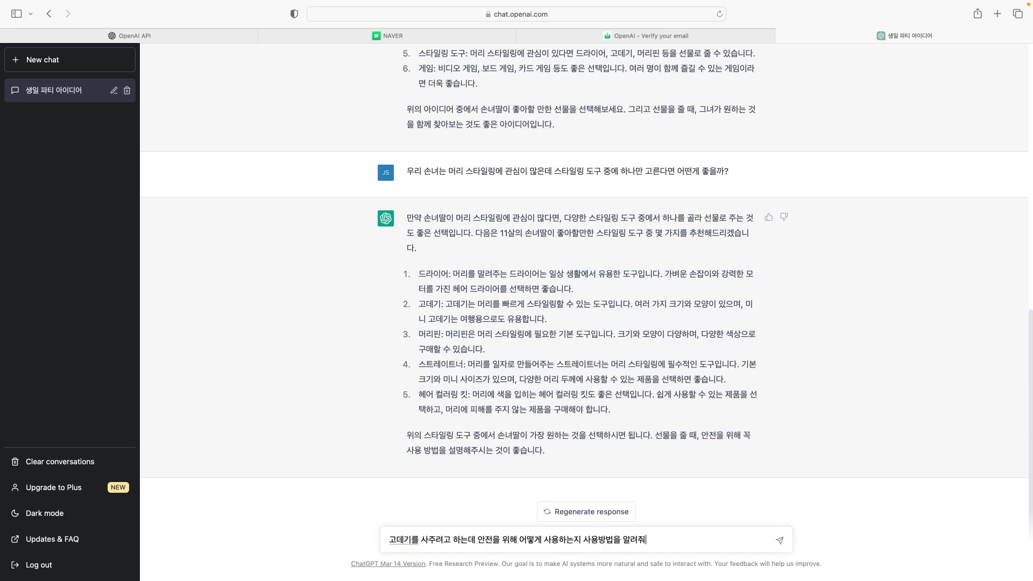
Step: Send the question on how to use a gifted 고데기 (curling iron) safely; an error appears
key(Return)
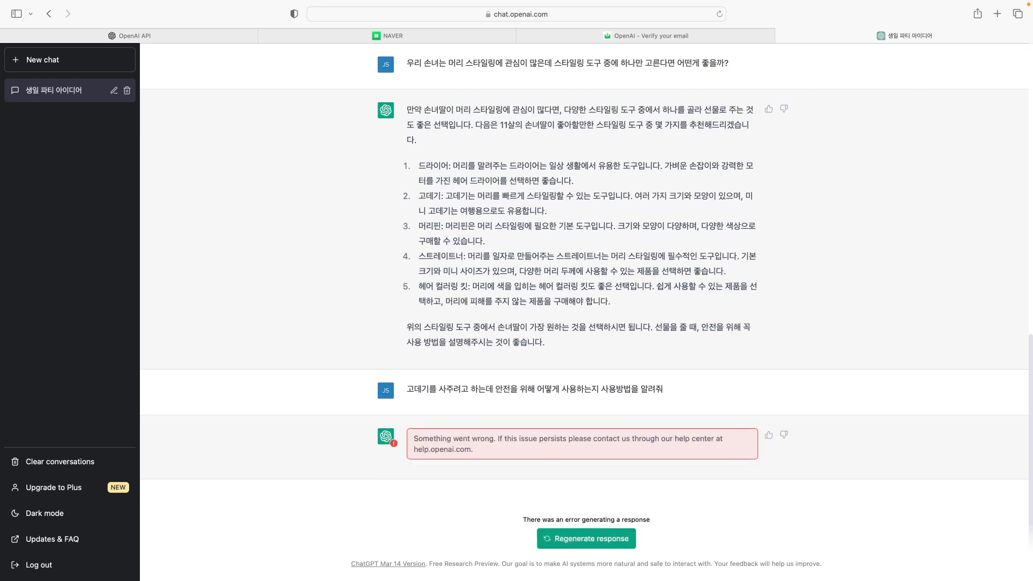
Step: Regenerate the curling-iron safety answer, rate it Better, and start a fresh empty chat
click(562, 538)
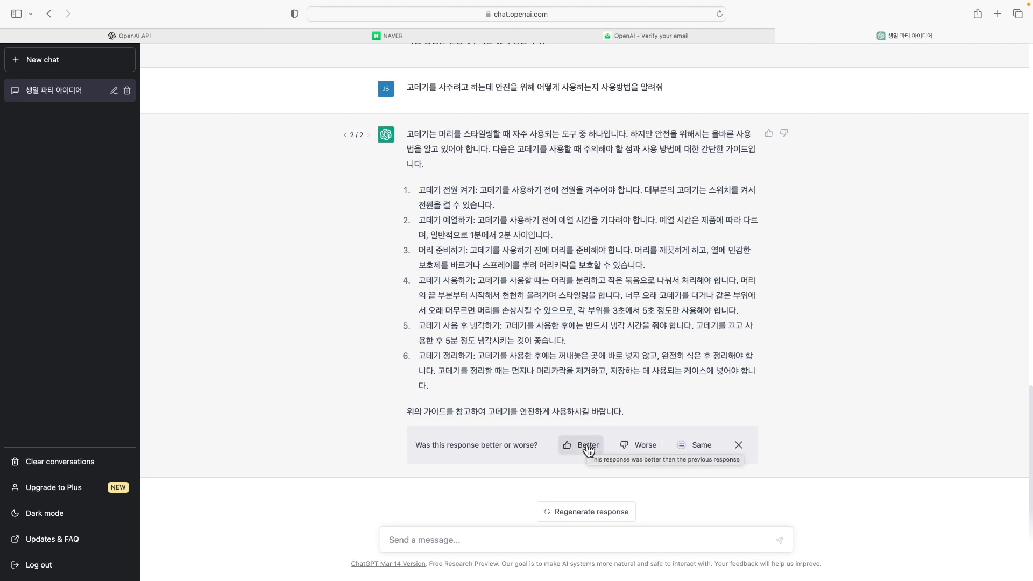
click(588, 446)
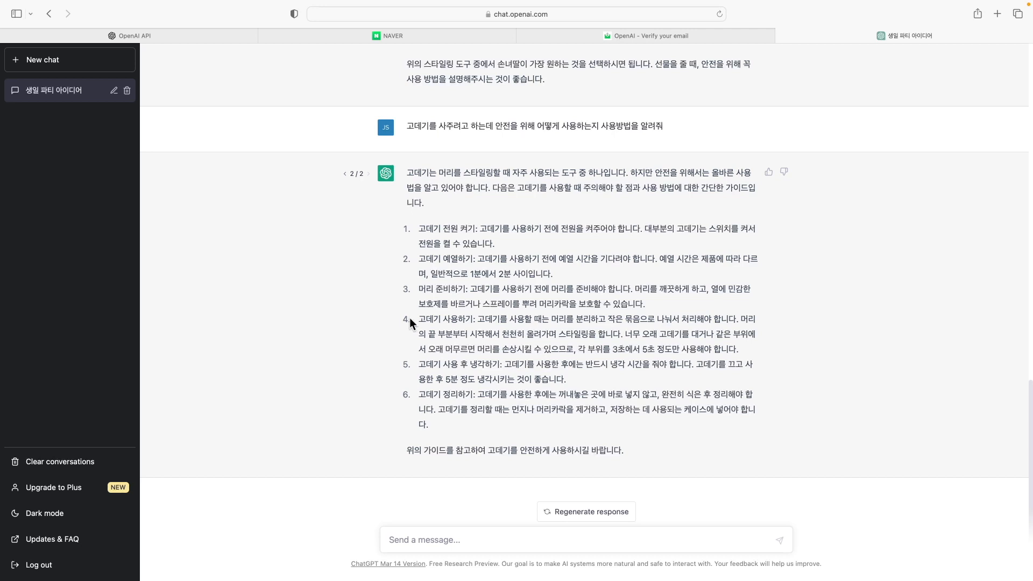
click(68, 64)
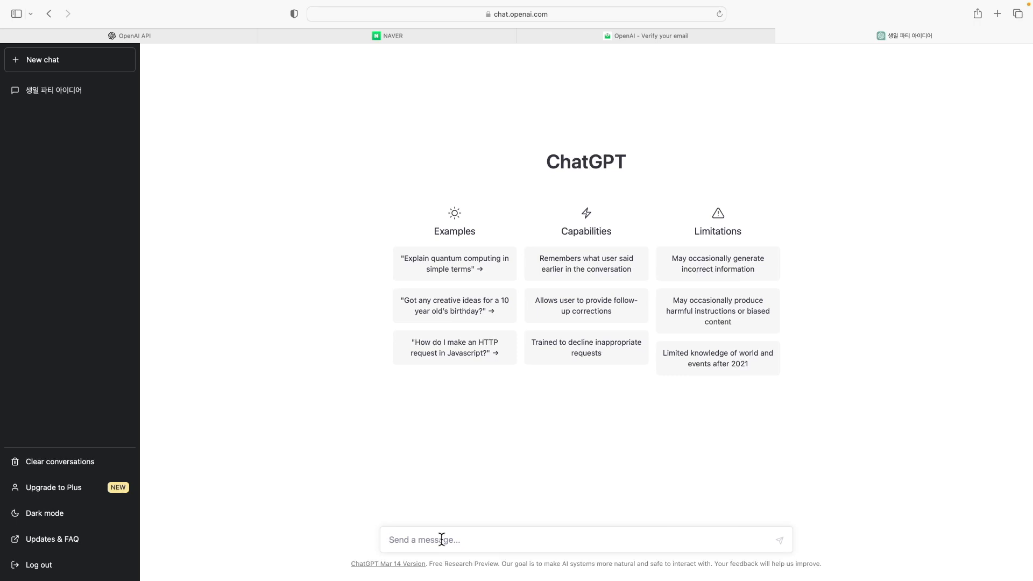
Step: Ask about early-2000s South Korean politics and parties, then begin typing a question about 이승만 대통령
click(441, 539)
text(20)
key(BackSpace)
text(2)
text(민국)
text(의 저정칭)
text(에 대해서 아)
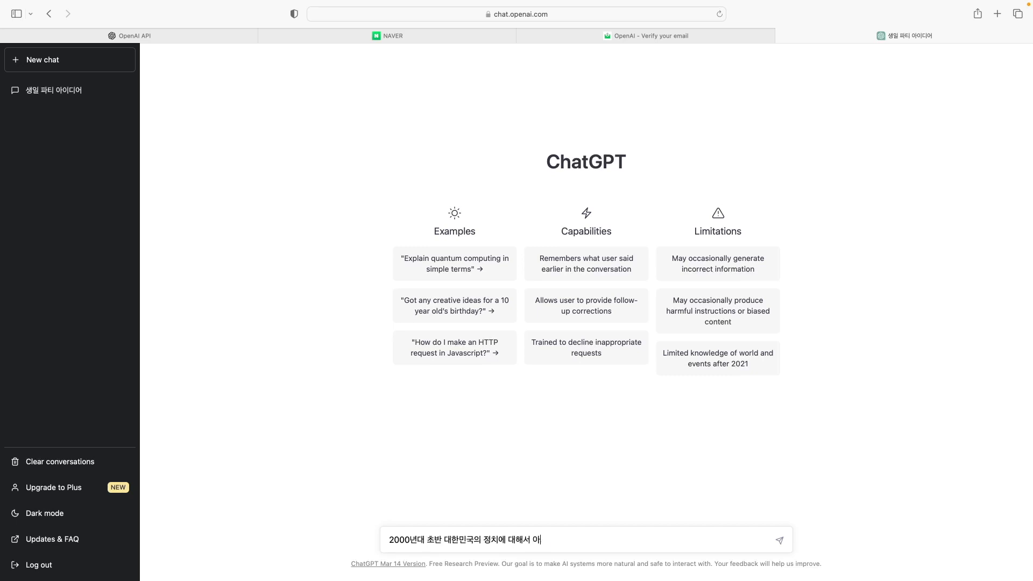
text(알아볶)
text(고 싶어. 특ㅎ)
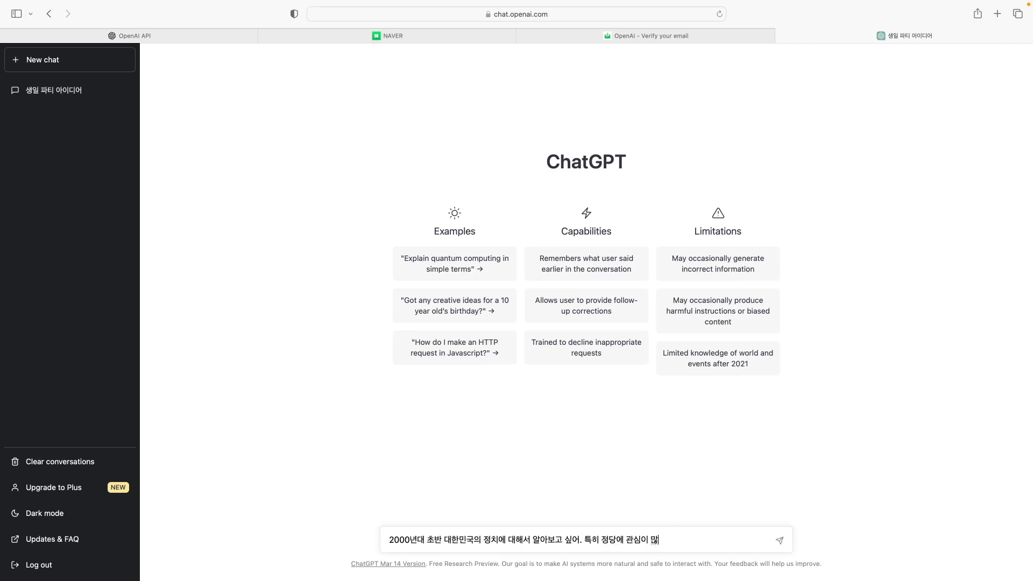
text(아.)
key(Return)
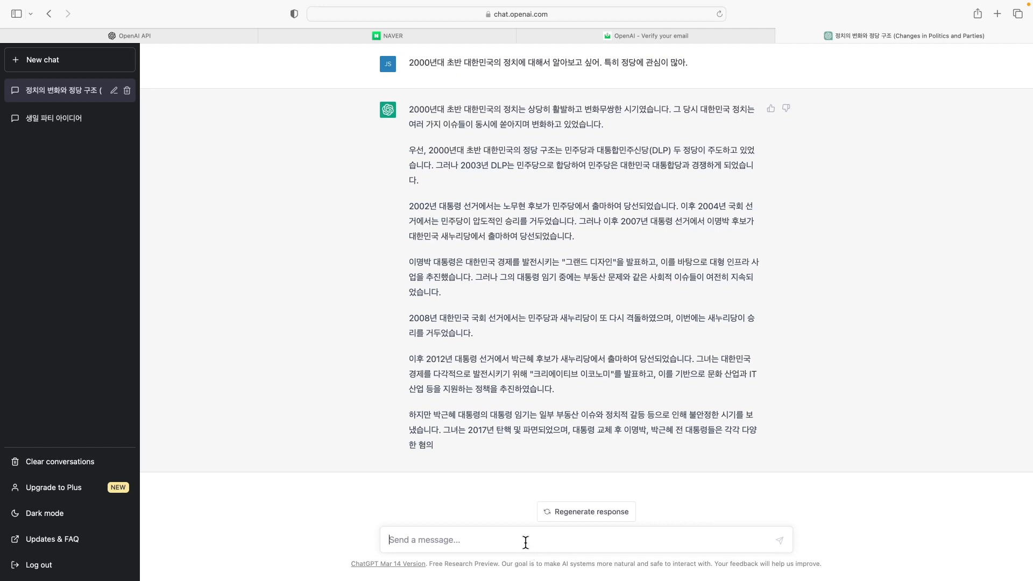
text(이승만 대통령이)
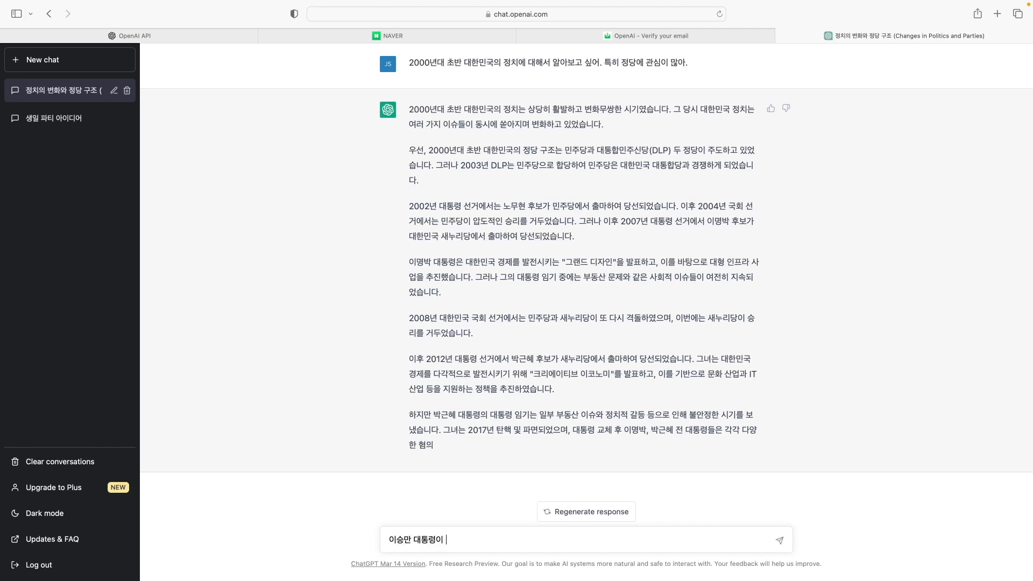
text( 2000ㄴ년ㄷ대 초반ㅇ)
text(에 활약함하면ㅅ)
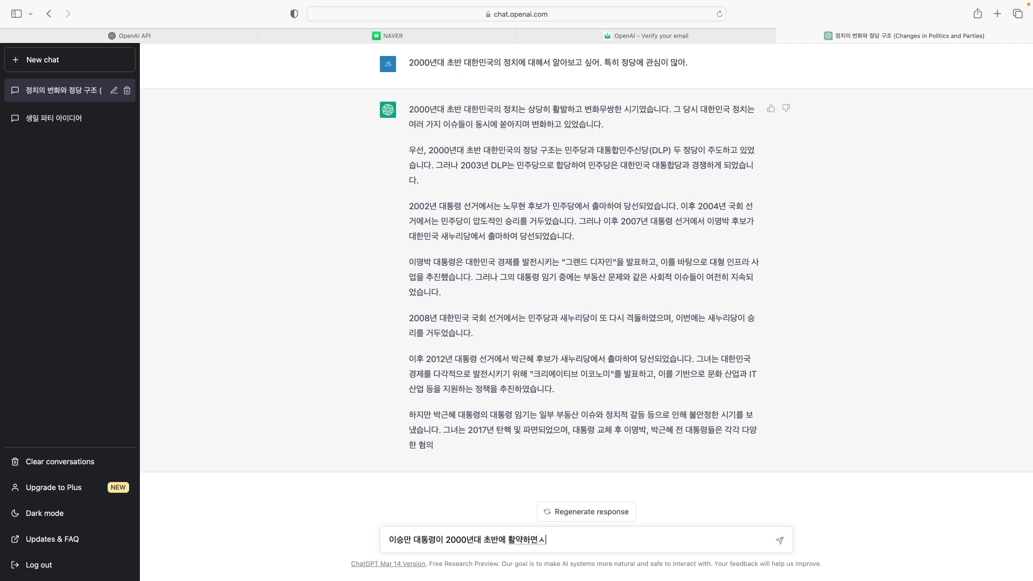
text(서 어ㄸ떤 일들을 했는지 알려줘)
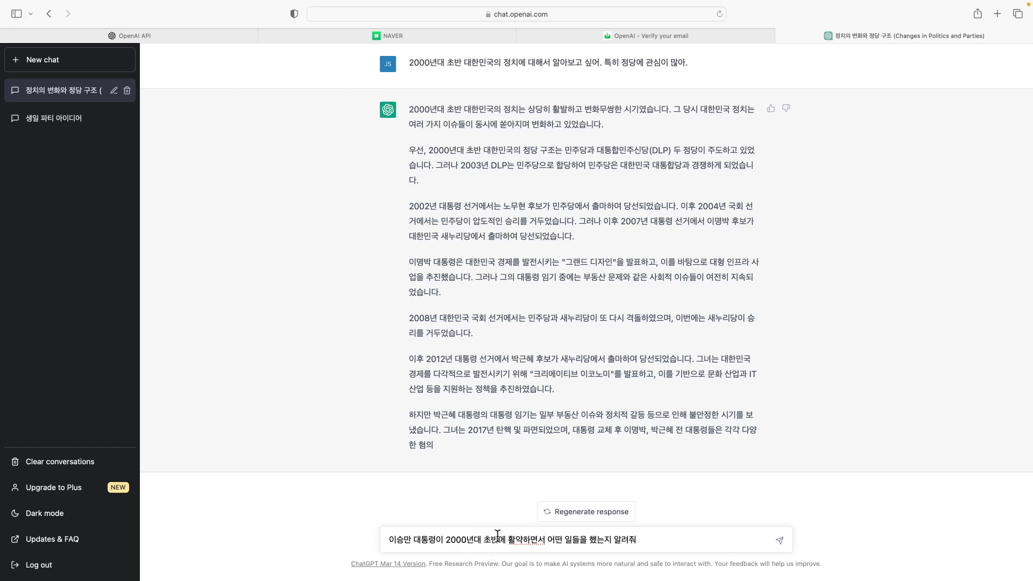
Step: Reword and send the question on 이승만 대통령's early-2000s activities, then stop the reply
drag(506, 538, 672, 543)
text(어떤 활약을 했는지 알려줘)
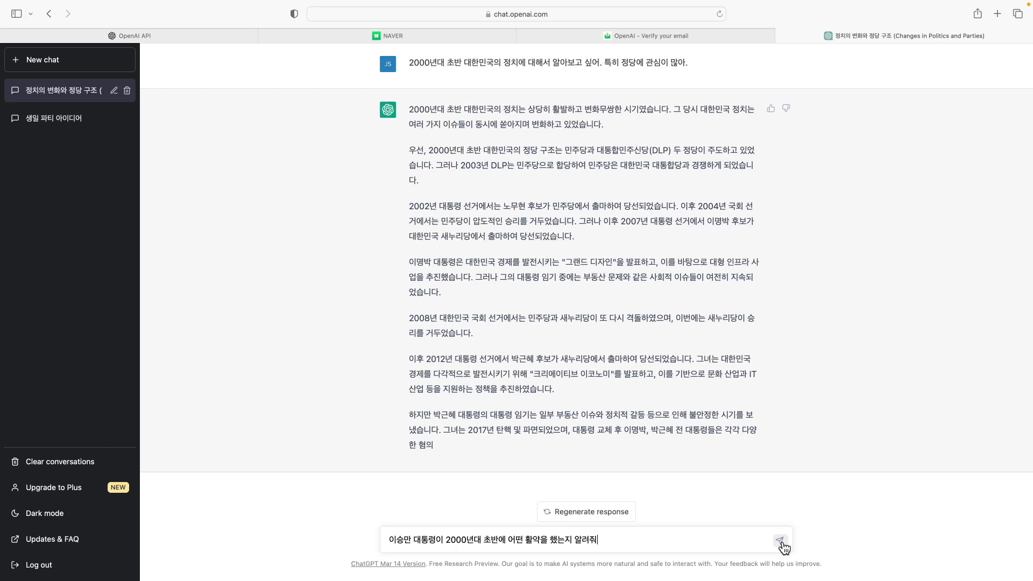
click(781, 541)
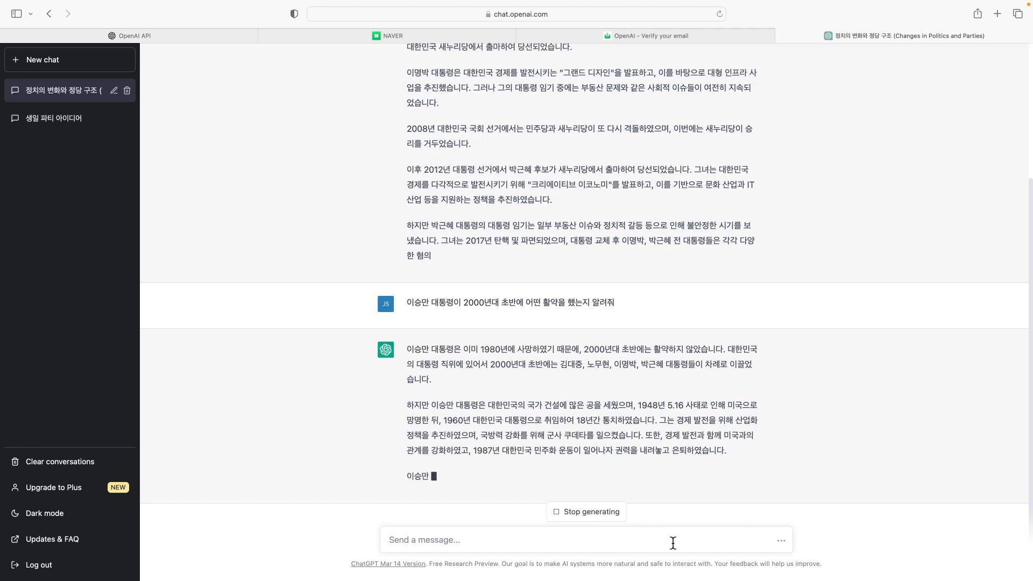
click(618, 511)
click(552, 534)
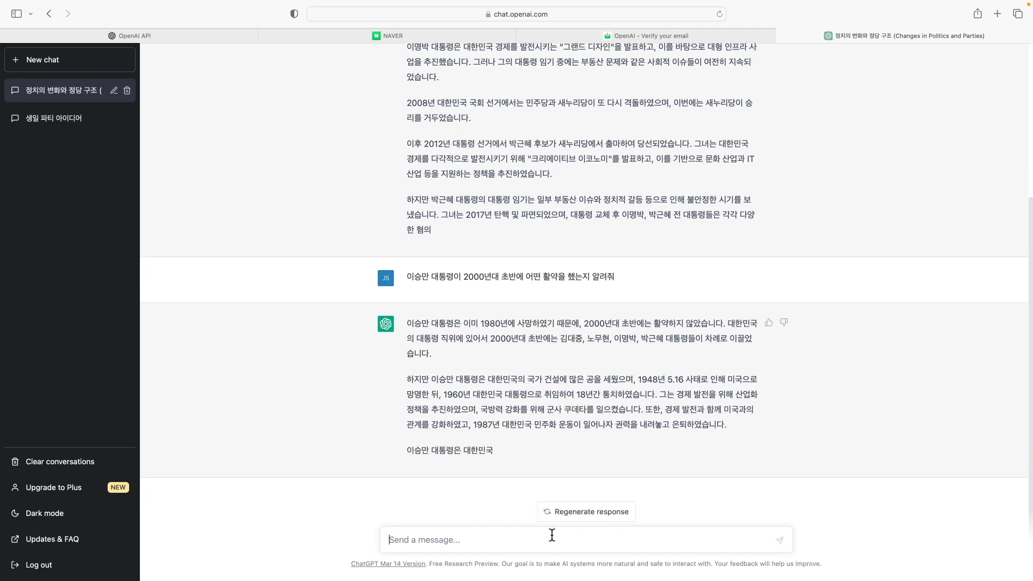
Step: Ask what title Sejong gave Yi Sun-sin, then request an anecdote of Sejong cherishing him
text(세종대왕이 이순시ㄴ장군에게 )
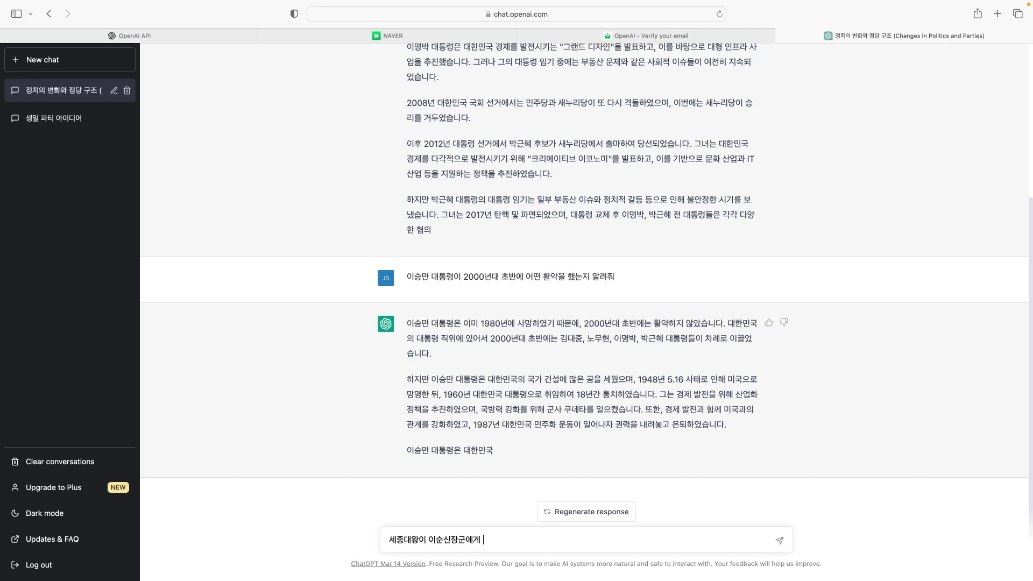
text(어떤 벼슬을 내려)
key(BackSpace)
key(BackSpace)
text(줬나?)
key(Return)
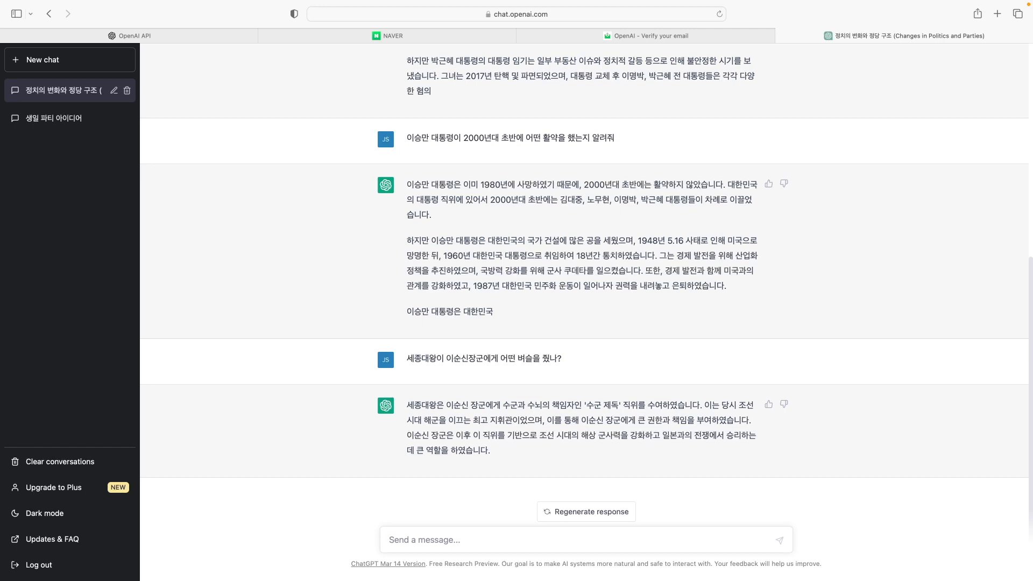
text(세종대왕)
text(이 이순신장)
text(군을 아꼈디)
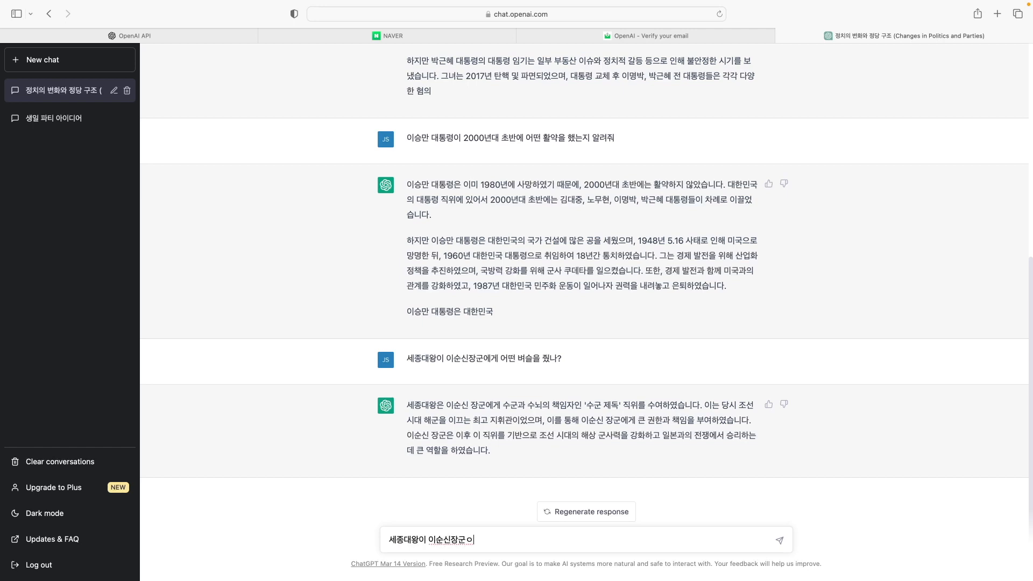
text(던 일화를 소개해주)
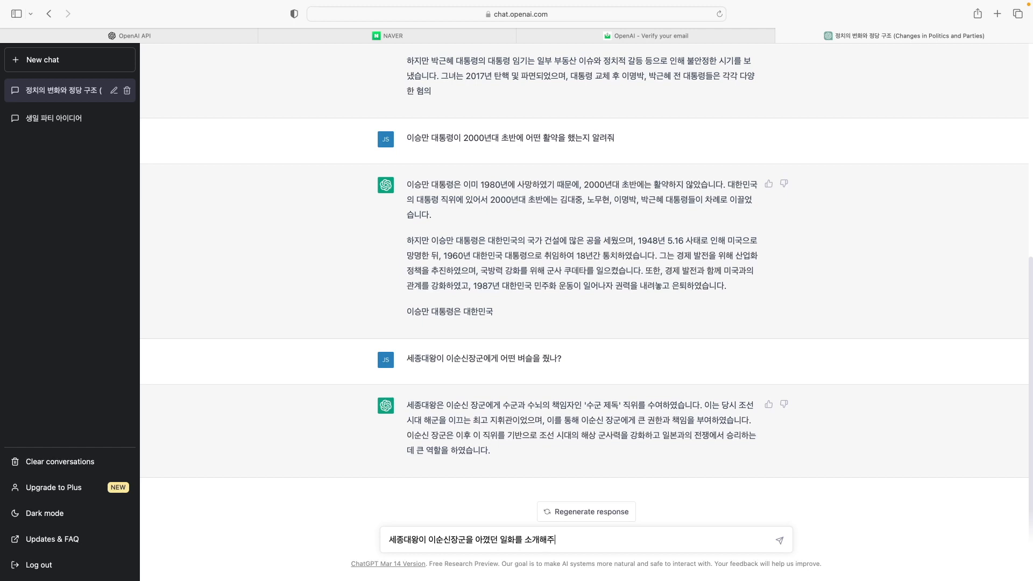
text(줘)
key(Return)
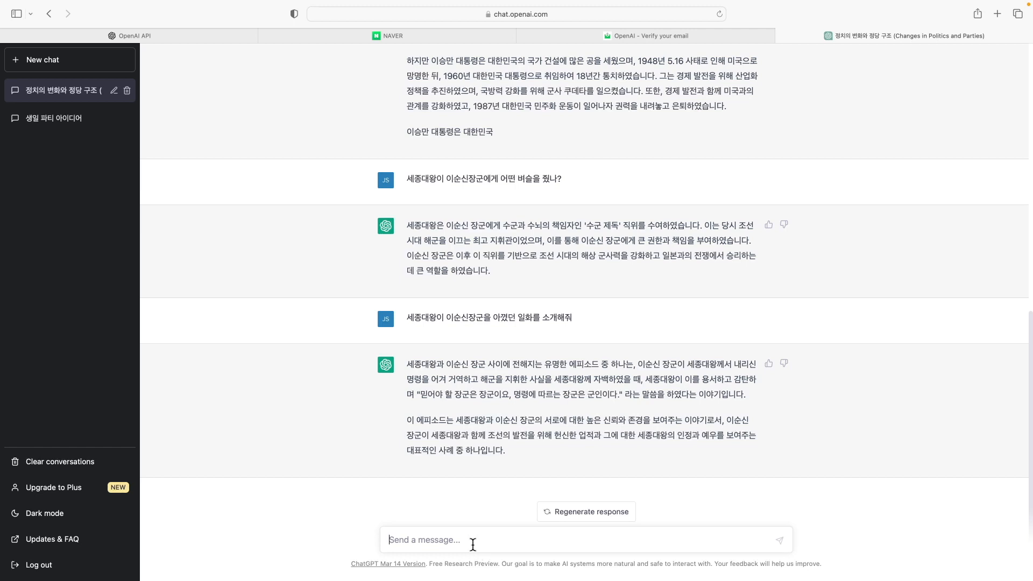
Step: Ask when King Sejong died and stop the reply once it gives 18 May 1450, aged 53
text(세종대왕)
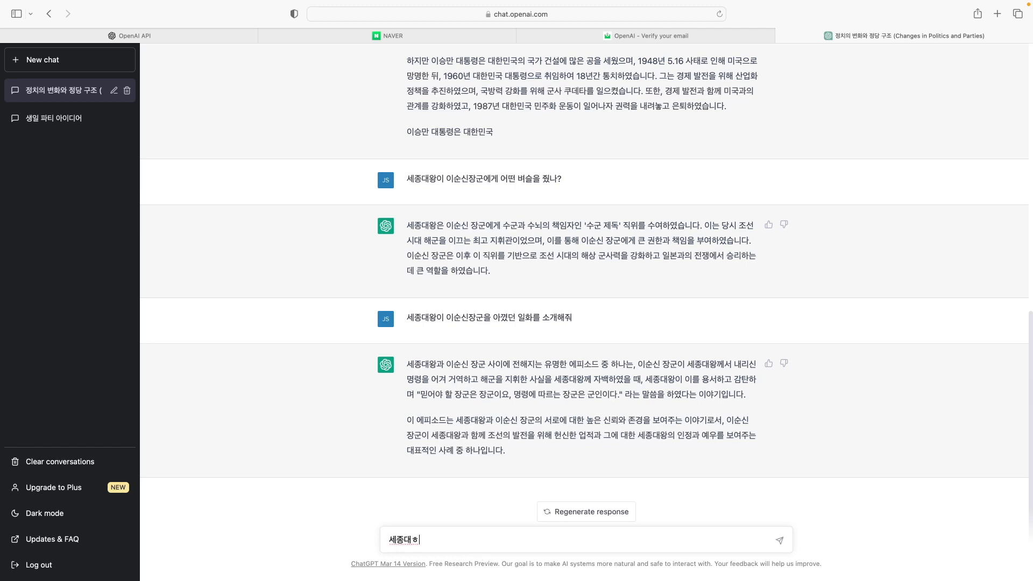
text(은 언제 돌아갔)
text(셨나요?)
key(Return)
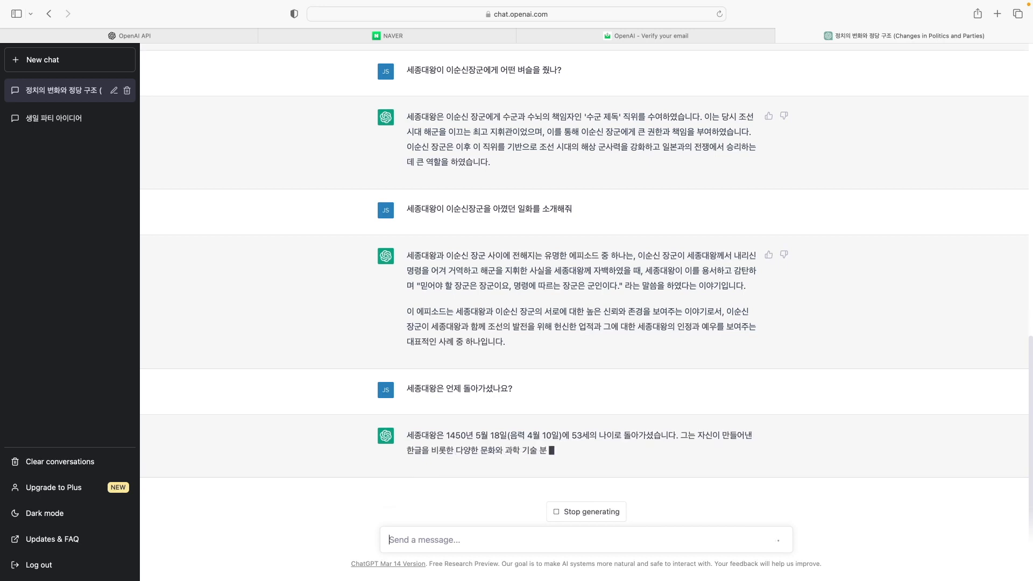
click(585, 513)
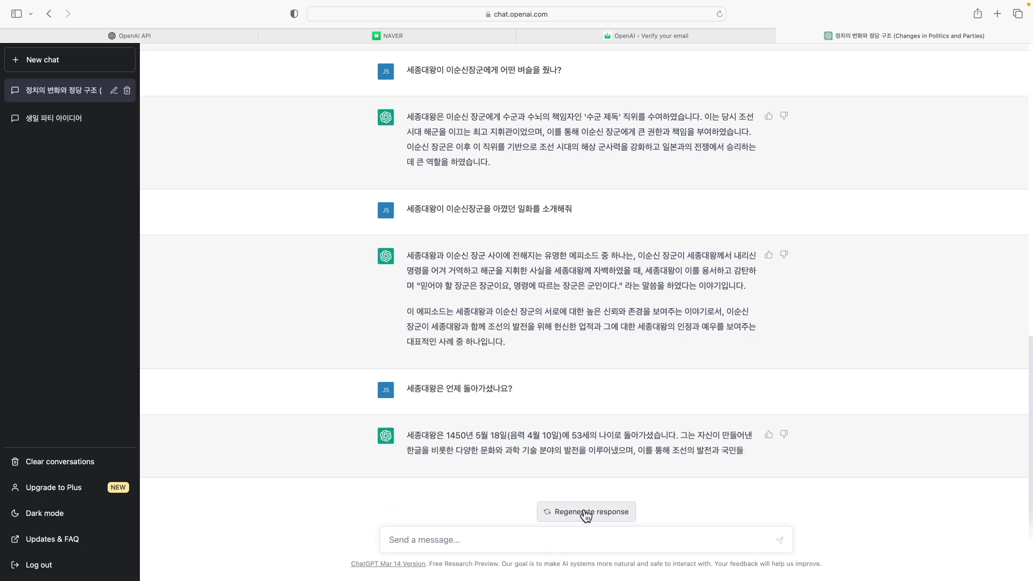
Step: Ask when Admiral Yi Sun-sin was born and stop the reply after it gives 1545
click(491, 538)
text(이순신 장군은 언테)
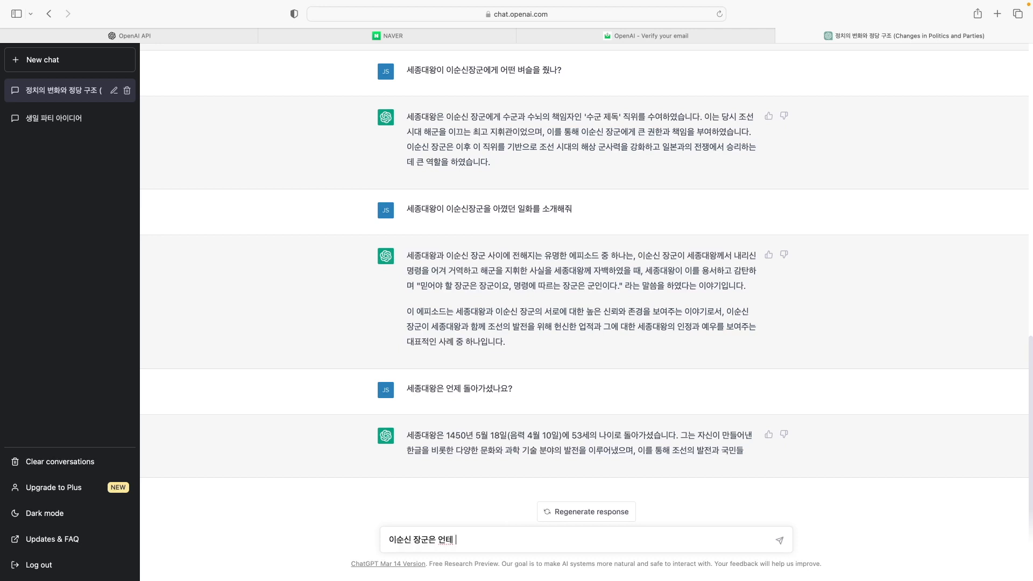
text( 태어나셨나요?)
key(Return)
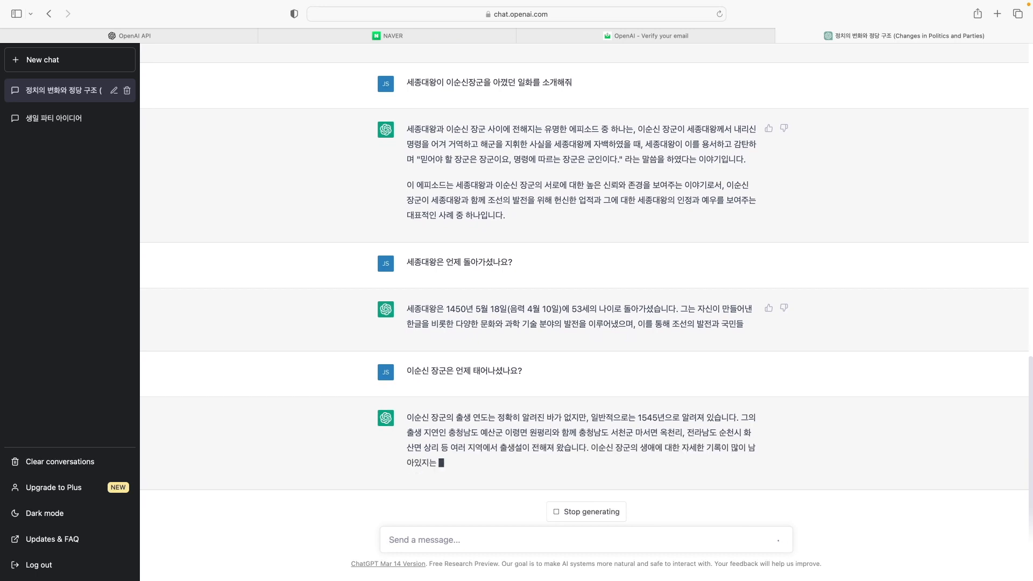
click(583, 513)
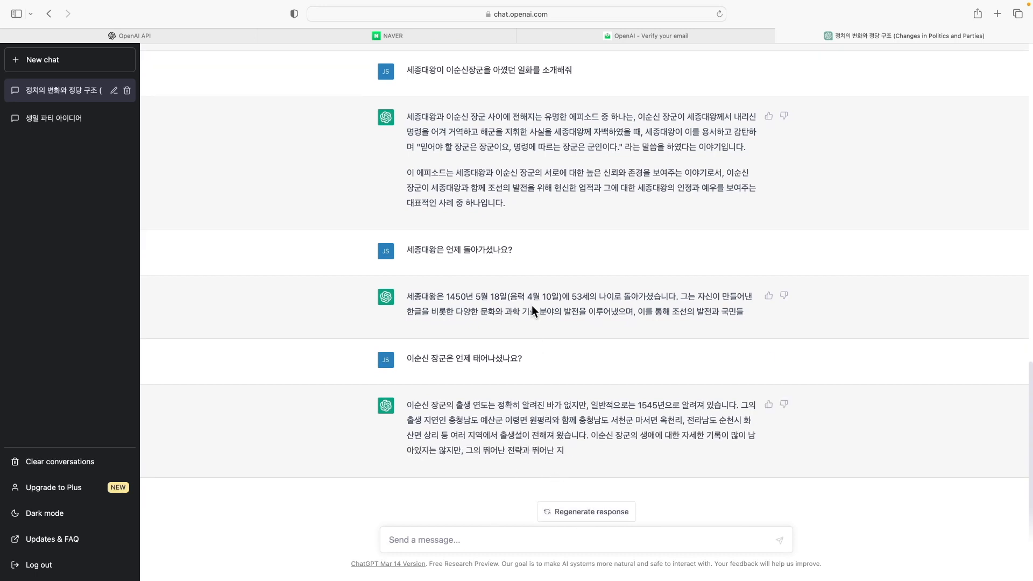
scroll(532, 311, up, 5)
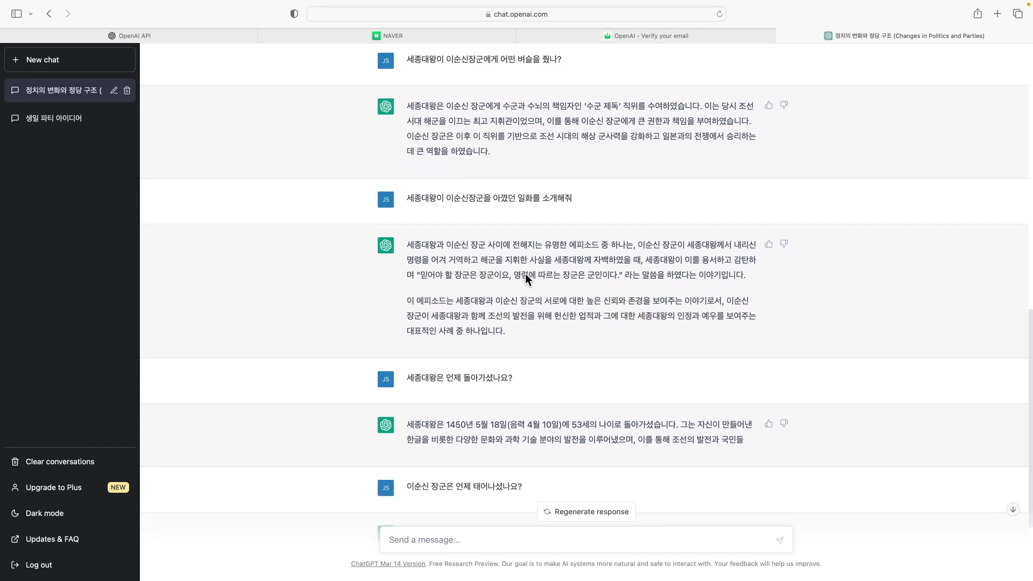
Step: Scroll up and down through the conversation to review the earlier politics answers
scroll(525, 275, up, 20)
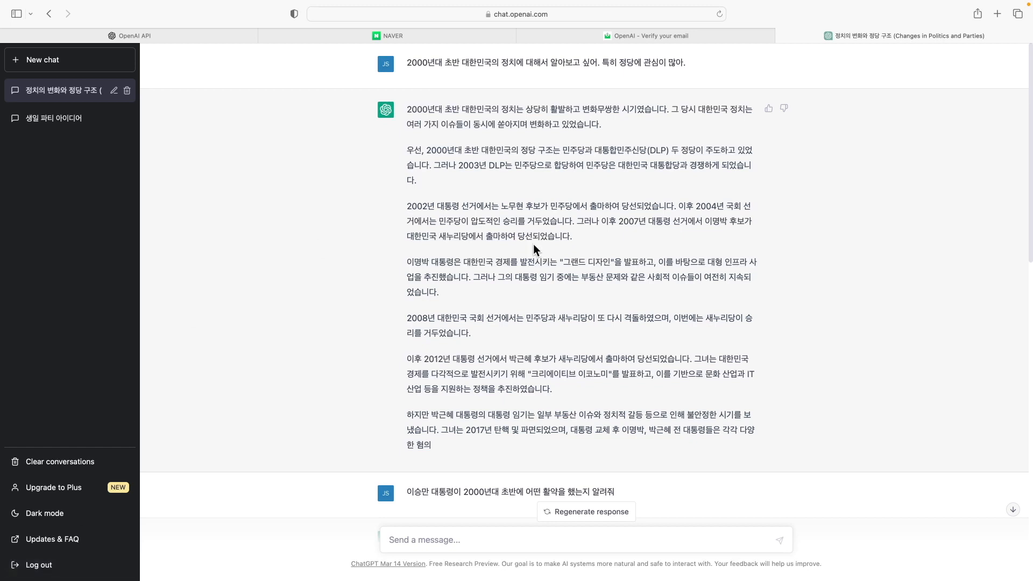
scroll(538, 253, down, 3)
scroll(538, 253, down, 15)
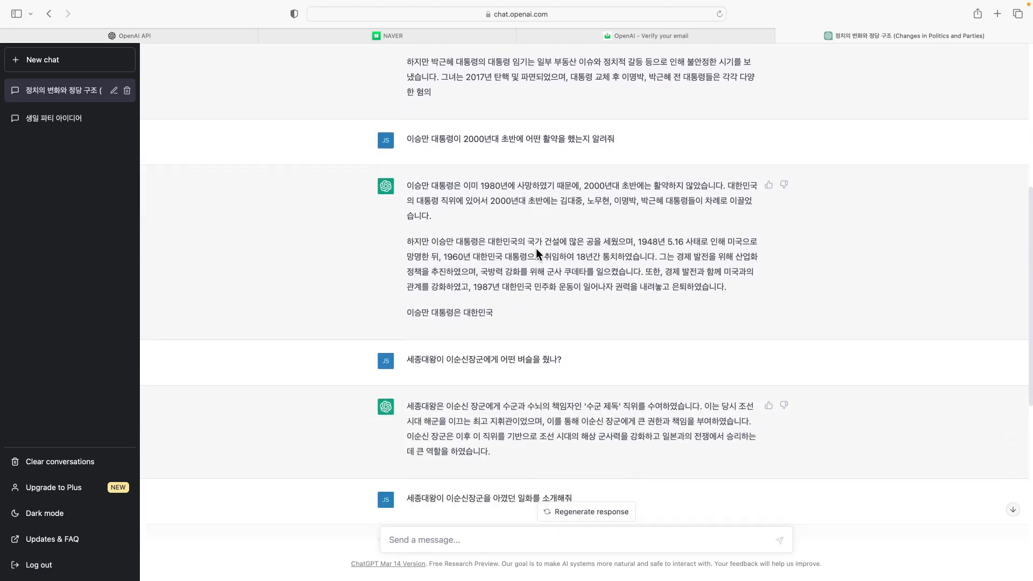
scroll(538, 253, down, 5)
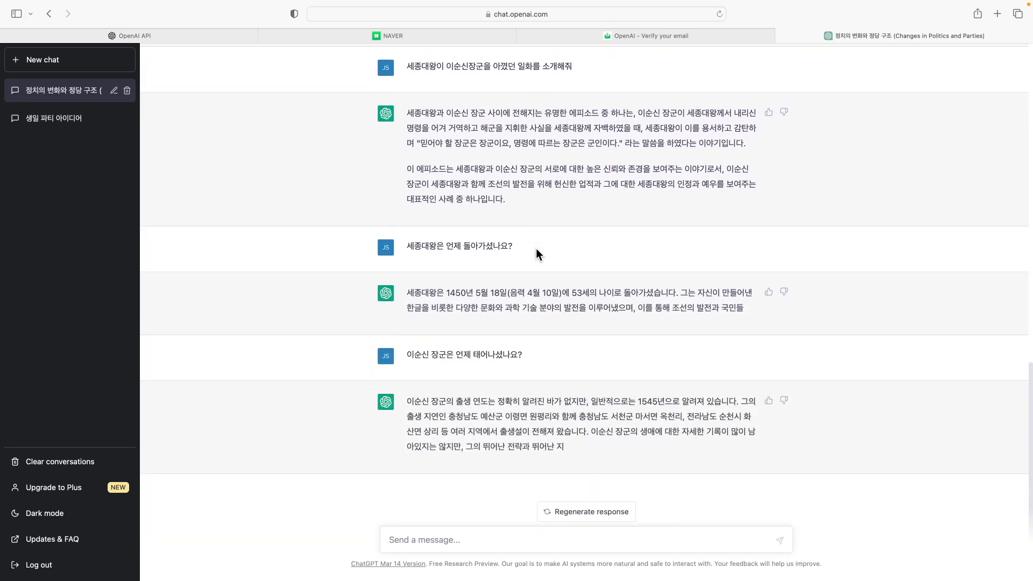
scroll(537, 253, up, 8)
scroll(538, 253, up, 9)
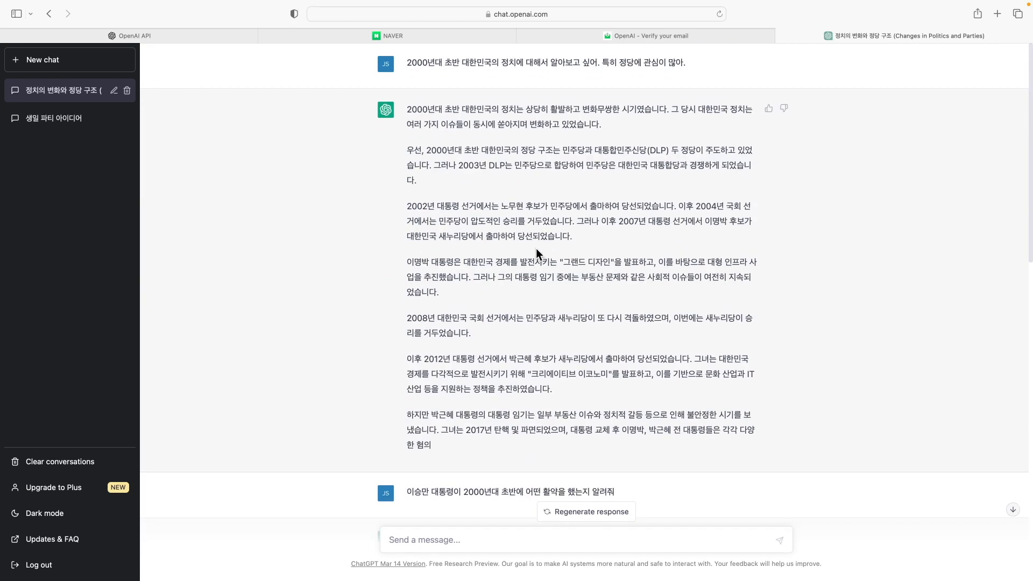
scroll(536, 248, down, 1)
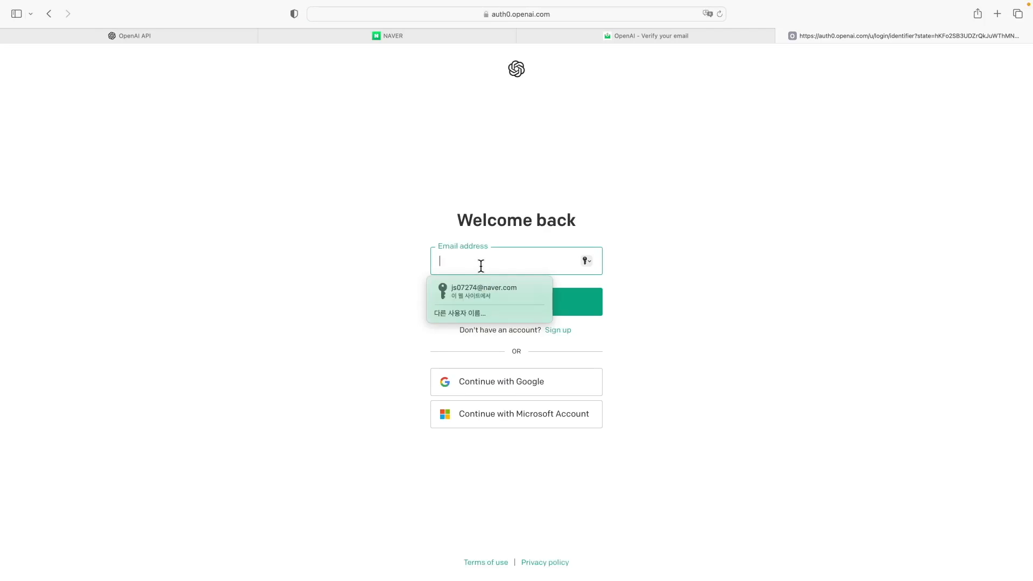
Step: Fill in the saved account e-mail from autofill and continue to the password step
click(475, 296)
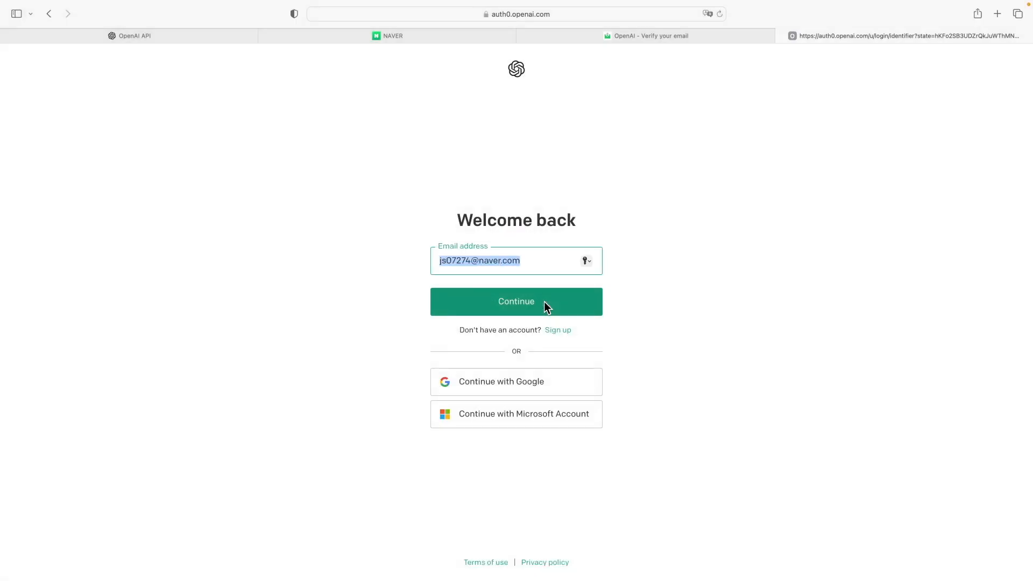
click(543, 301)
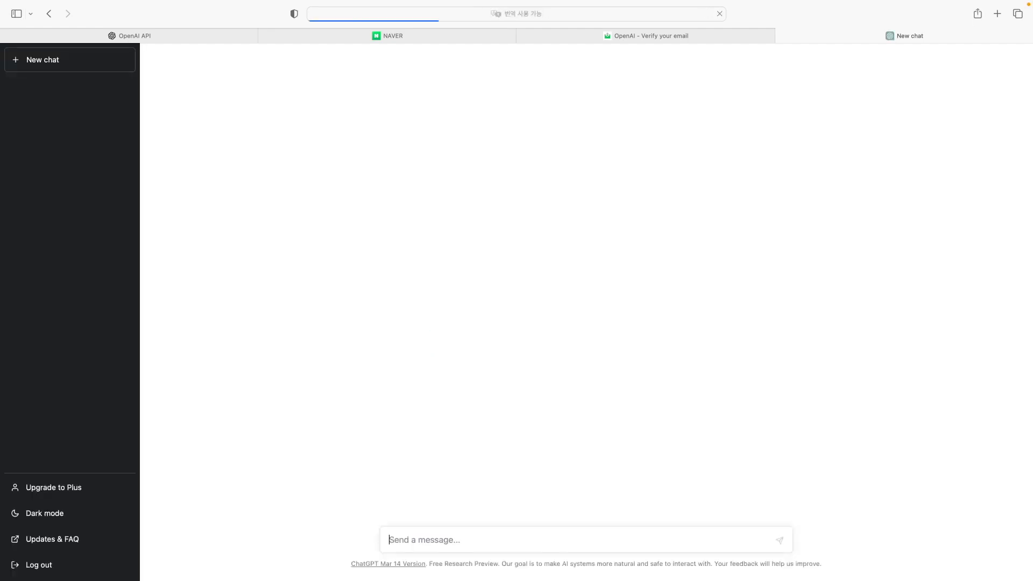